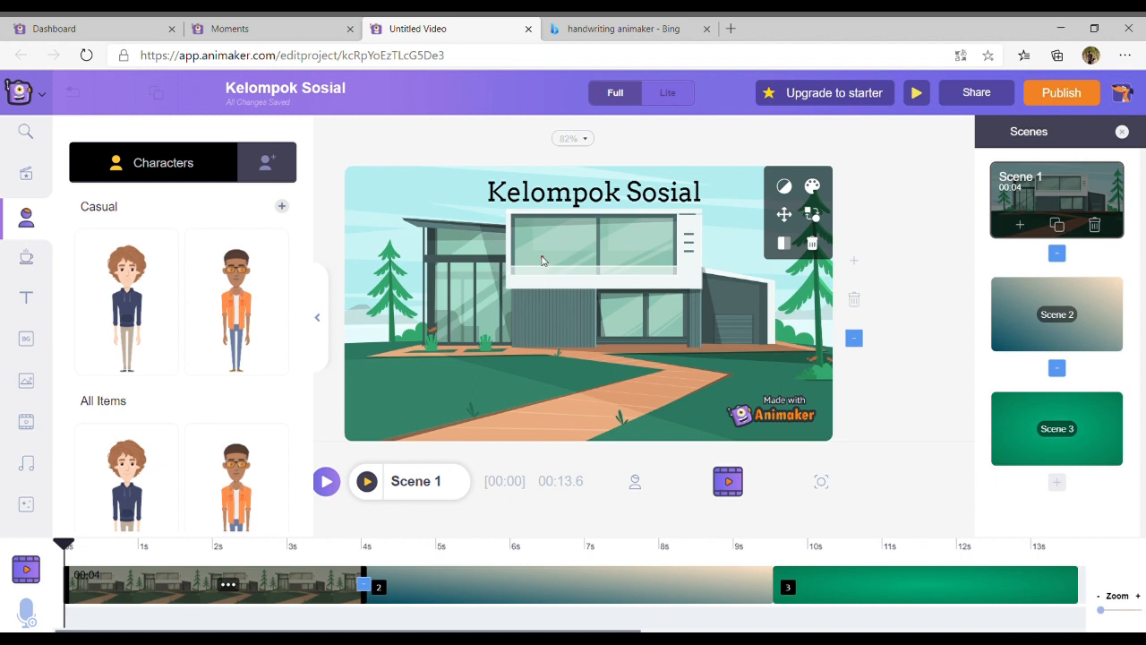
# Shorten Scene 1 on the timeline to 1.5 seconds
pyautogui.click(561, 211)
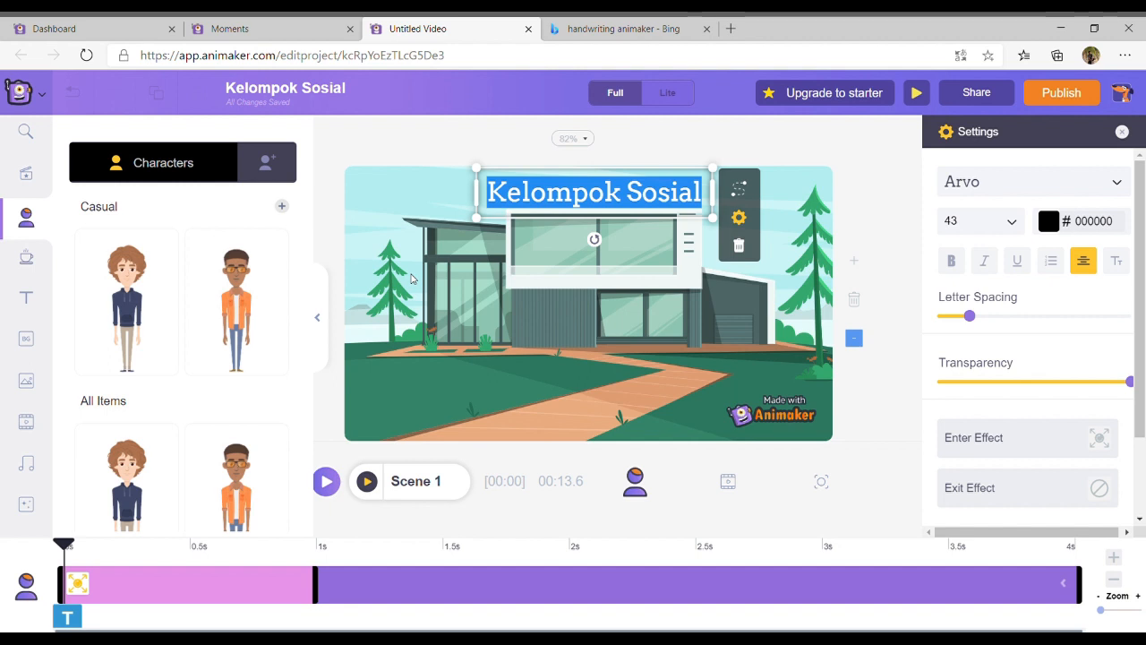
pyautogui.click(411, 278)
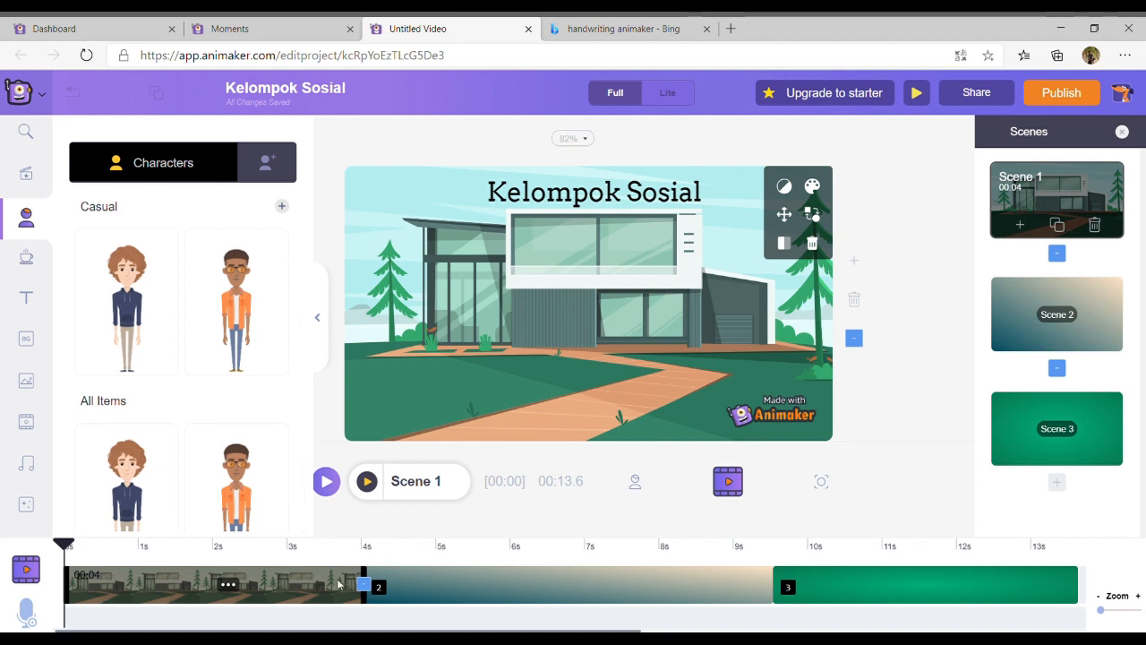
pyautogui.moveTo(369, 578); pyautogui.dragTo(182, 588)
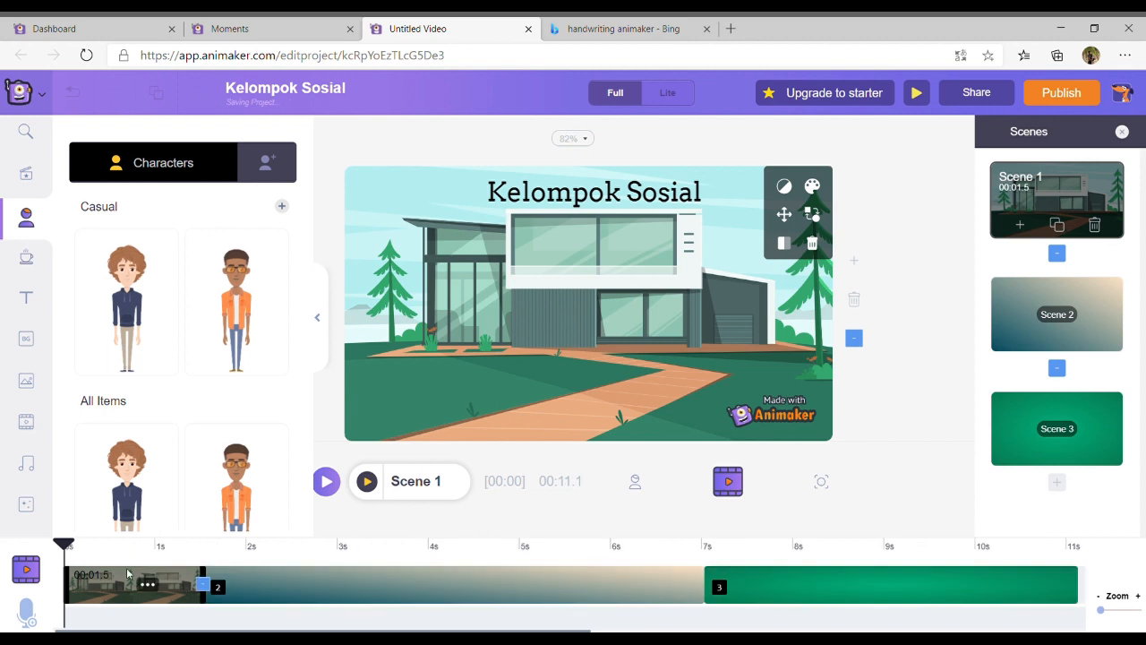
# Shorten Scene 2 to 3.5 seconds and Scene 3 to 3 seconds on the timeline
pyautogui.click(333, 585)
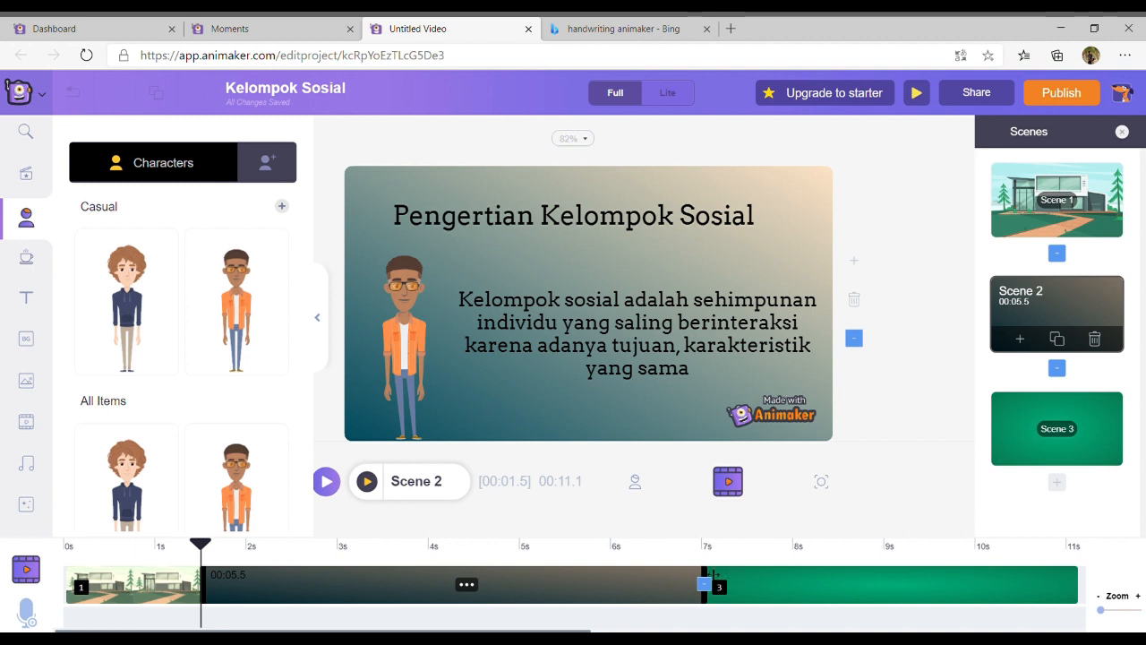
pyautogui.moveTo(712, 577); pyautogui.dragTo(548, 594)
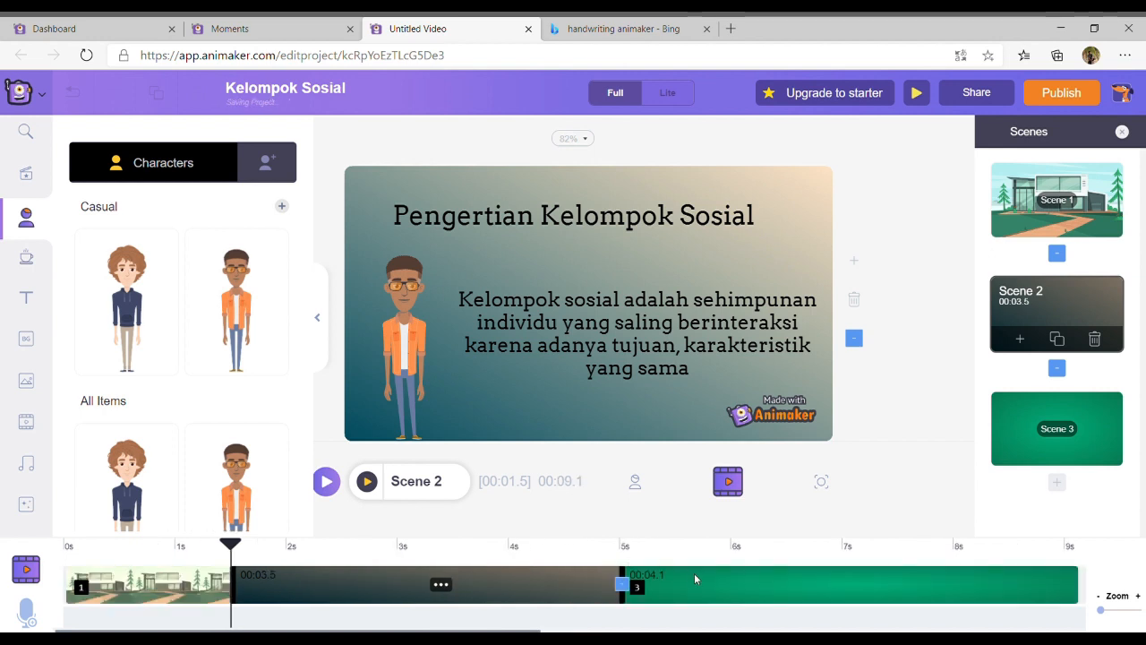
pyautogui.click(698, 582)
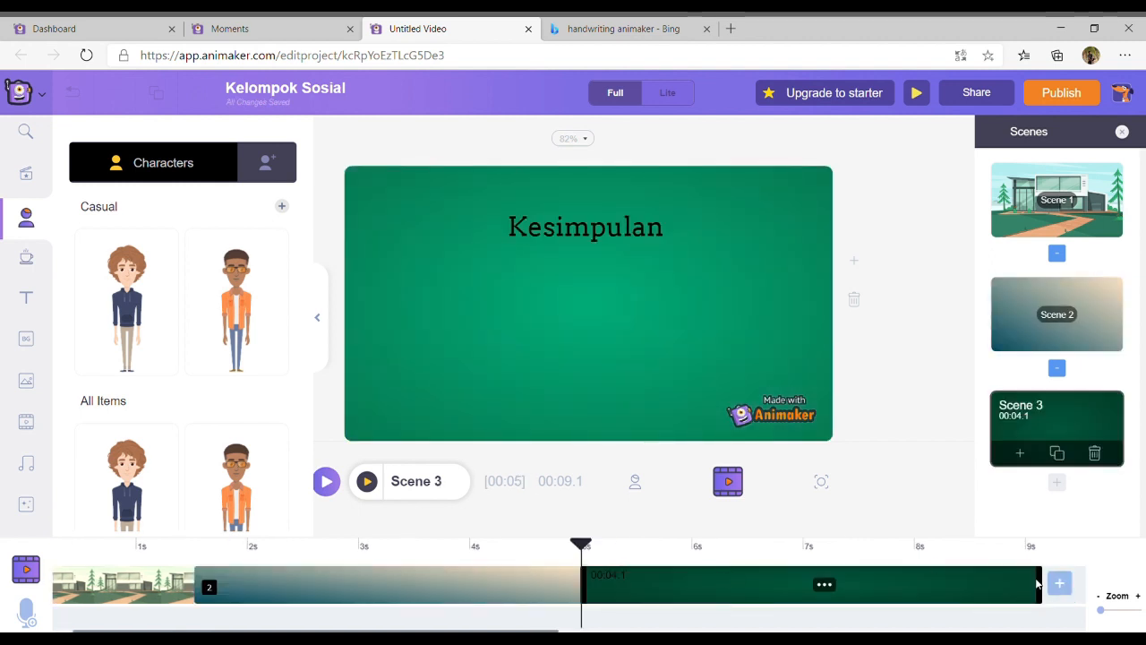
pyautogui.moveTo(1044, 583)
pyautogui.mouseDown()
pyautogui.moveTo(693, 588)
pyautogui.moveTo(1010, 609)
pyautogui.moveTo(912, 601)
pyautogui.mouseUp()
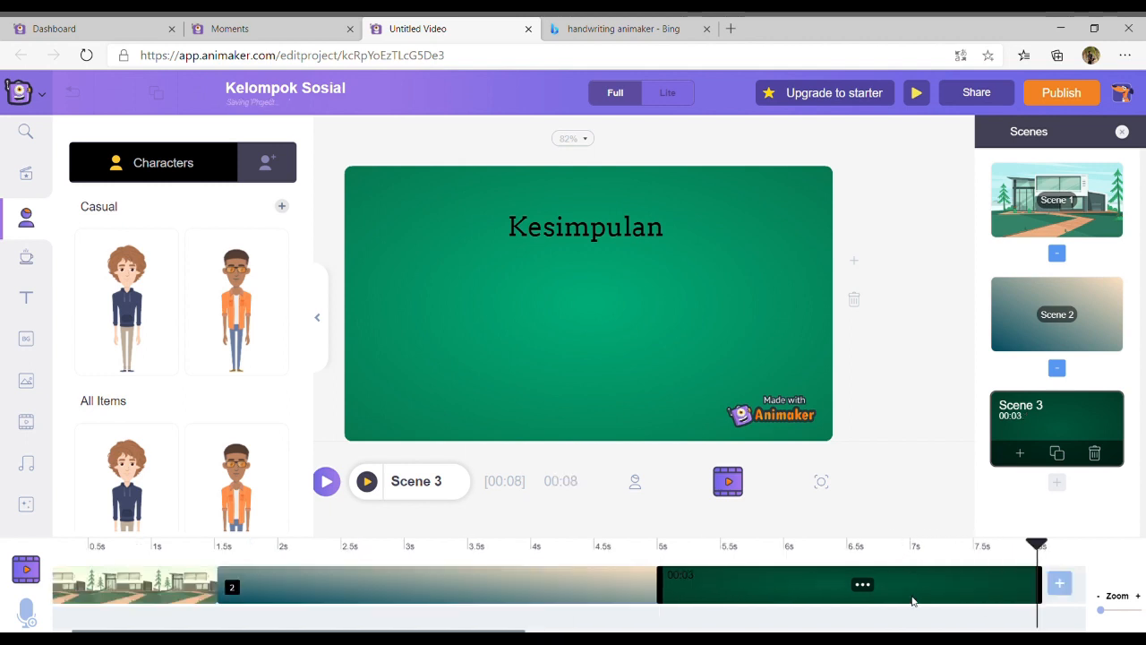
# Extend Scene 2 on the timeline to 5 seconds
pyautogui.click(599, 582)
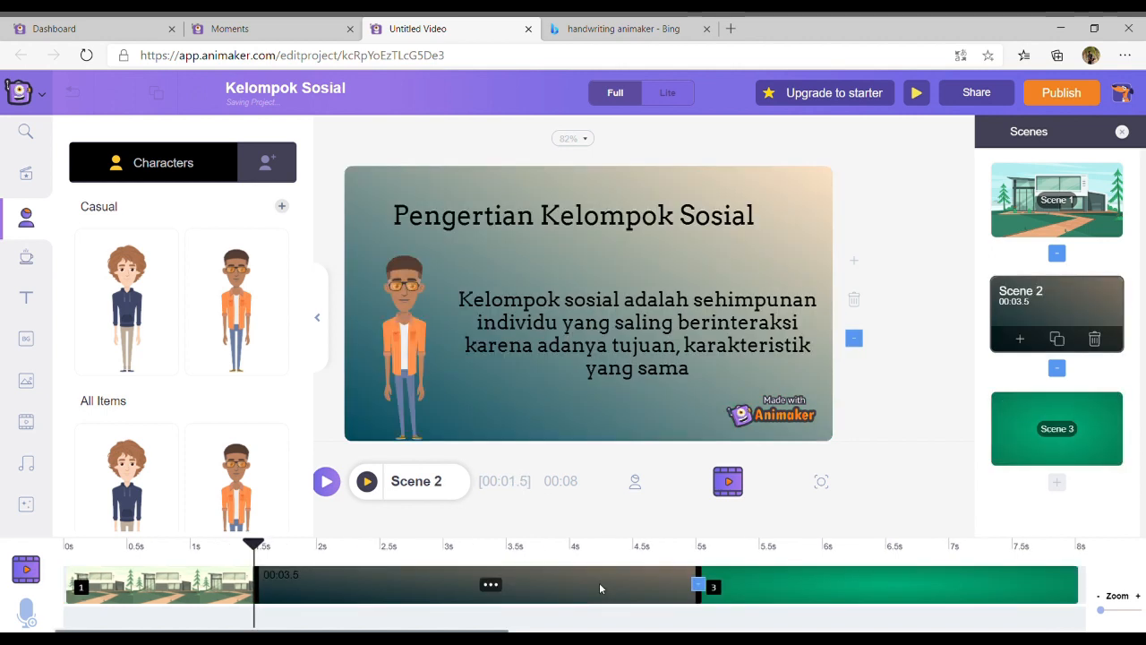
pyautogui.click(219, 585)
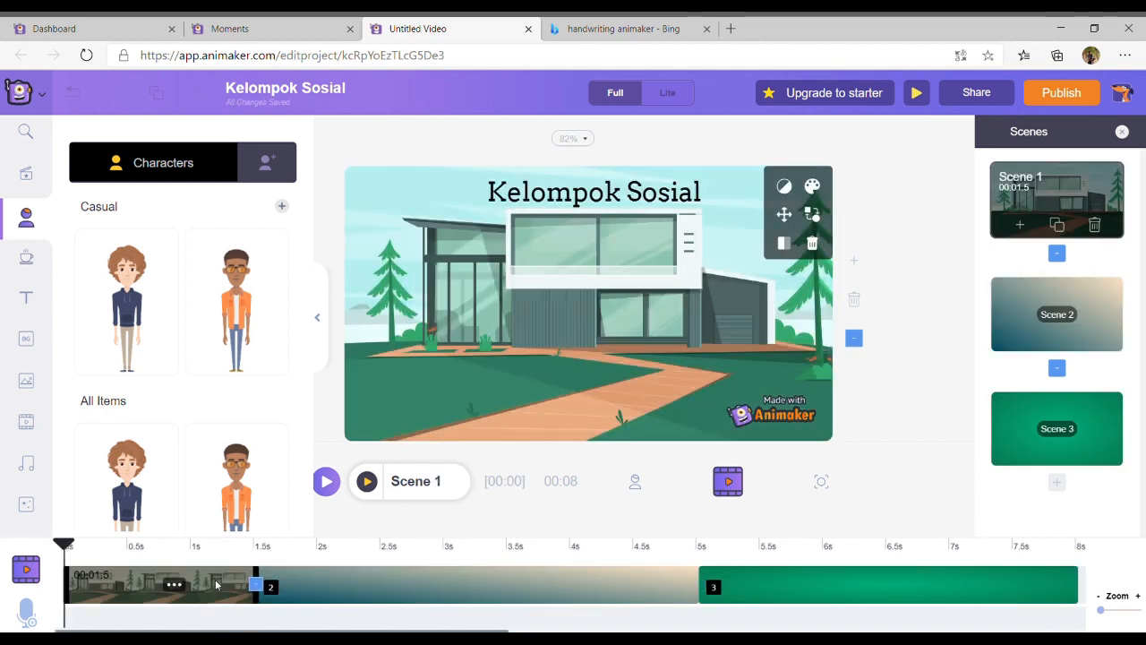
pyautogui.click(348, 571)
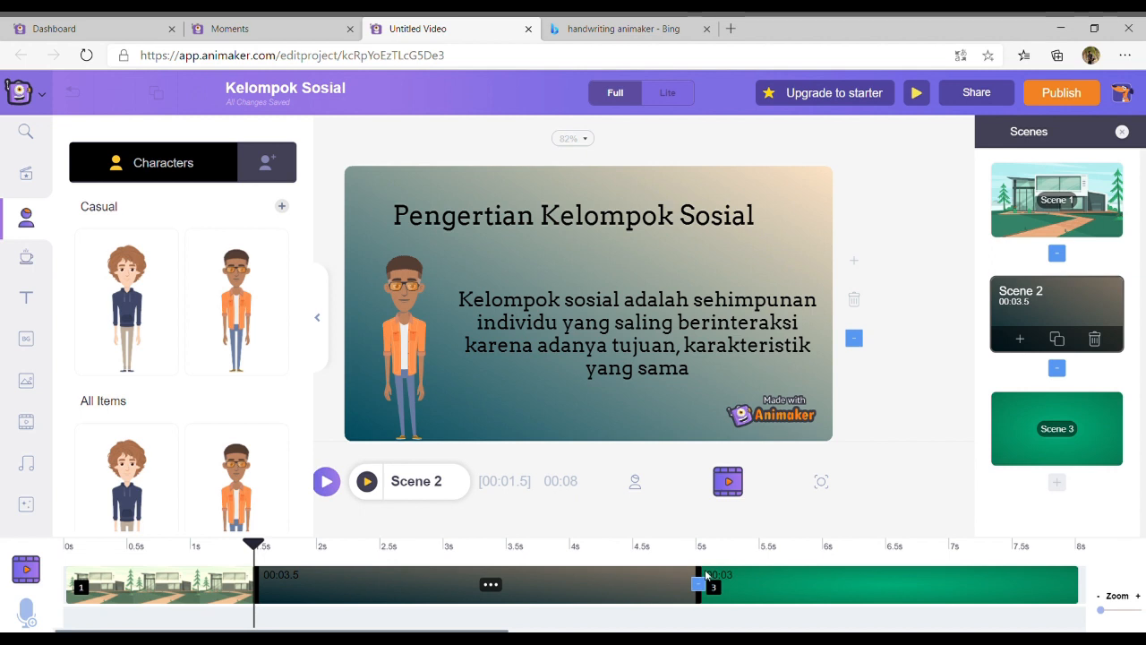
pyautogui.moveTo(704, 580); pyautogui.dragTo(900, 604)
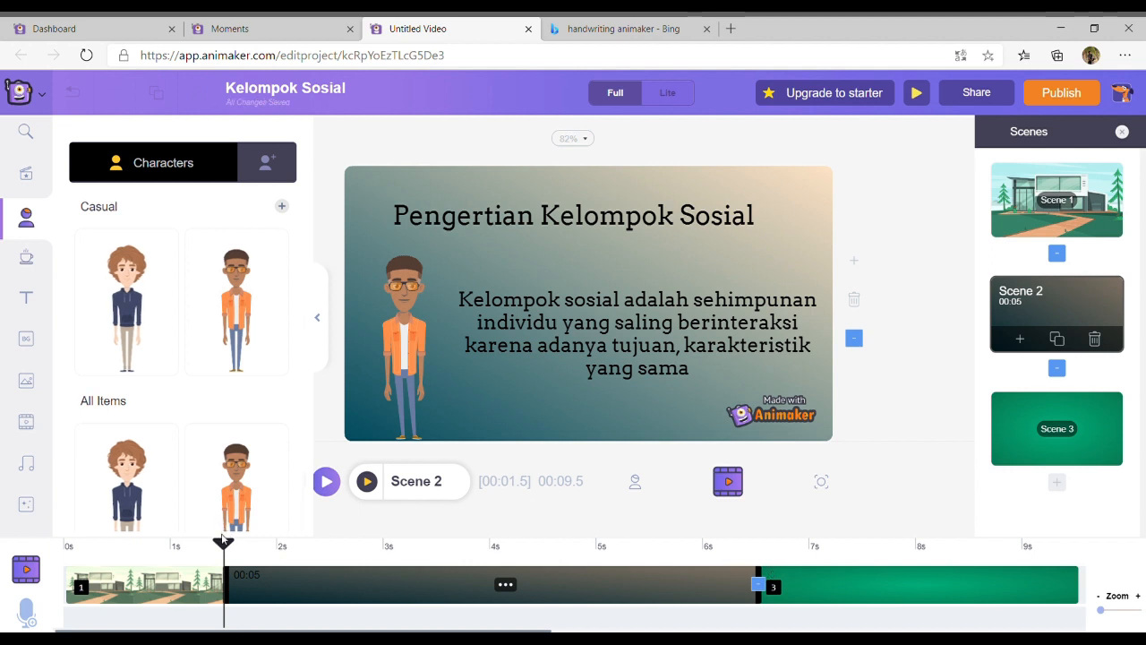
# Return the playhead to the start of the video and open the music library
pyautogui.moveTo(223, 540); pyautogui.dragTo(35, 539)
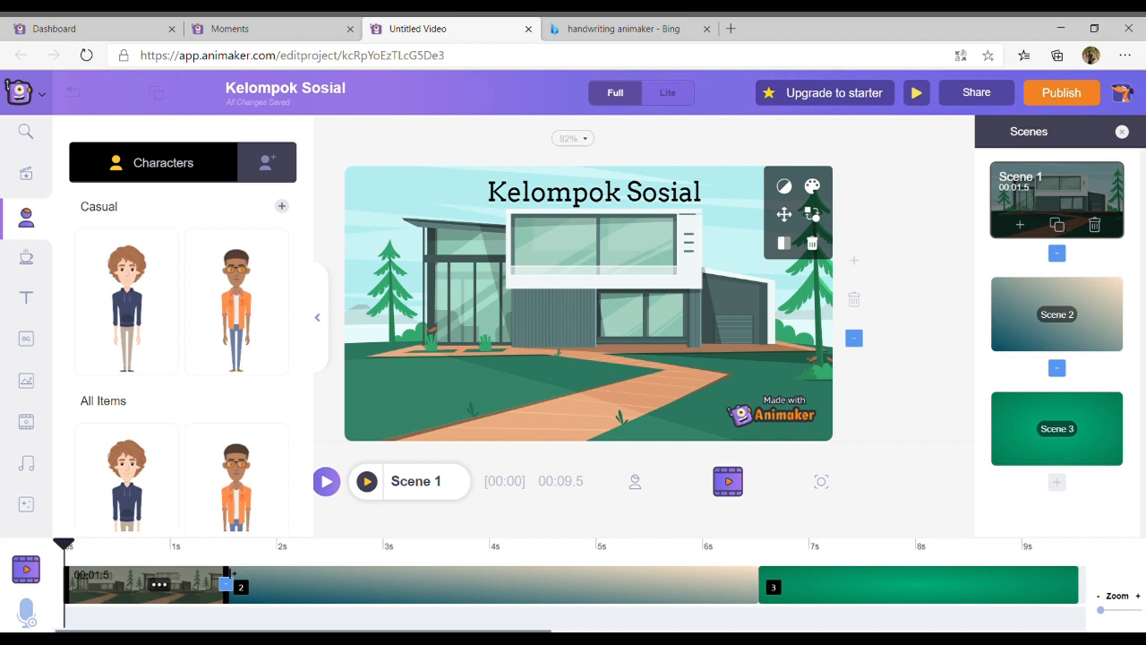
pyautogui.click(31, 260)
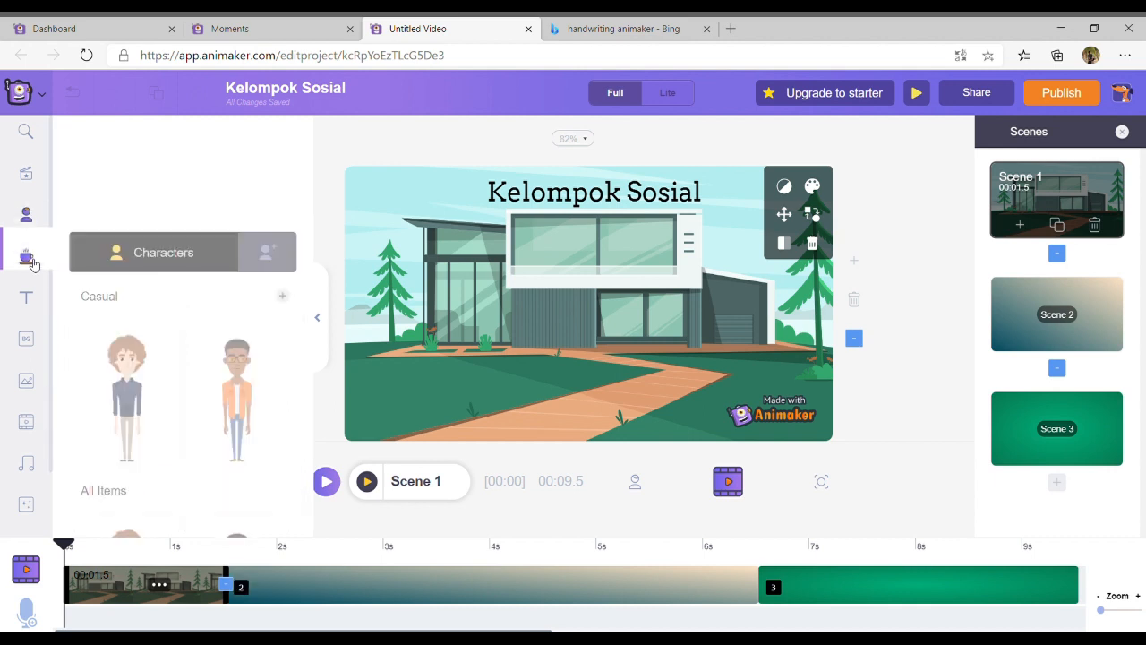
pyautogui.click(25, 304)
pyautogui.click(27, 341)
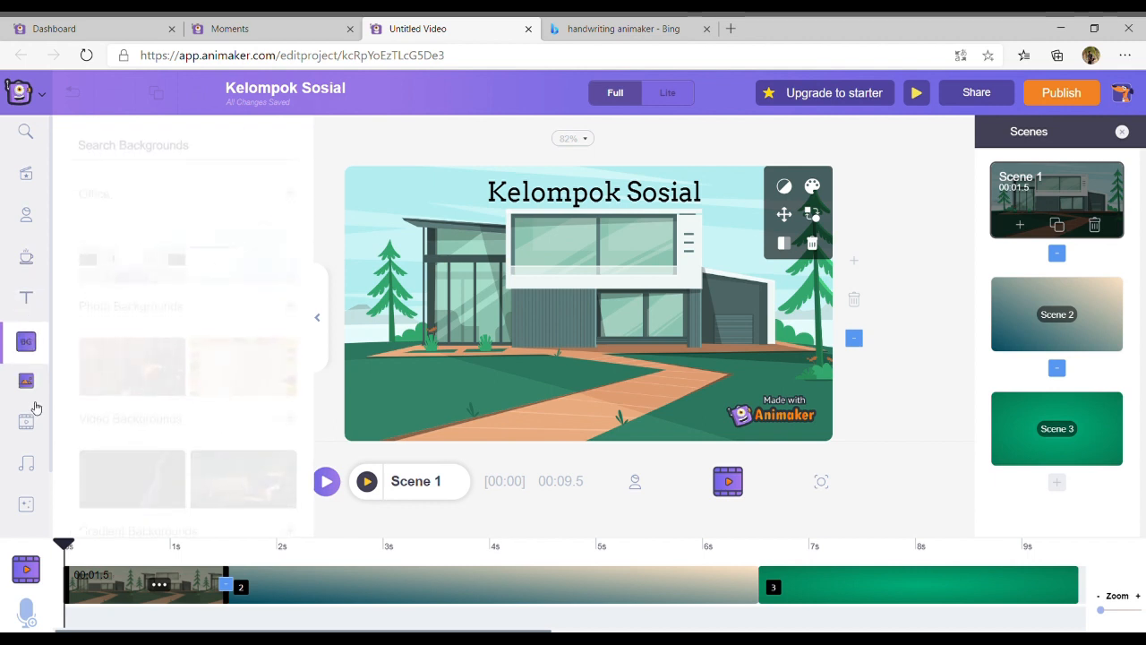
pyautogui.click(27, 465)
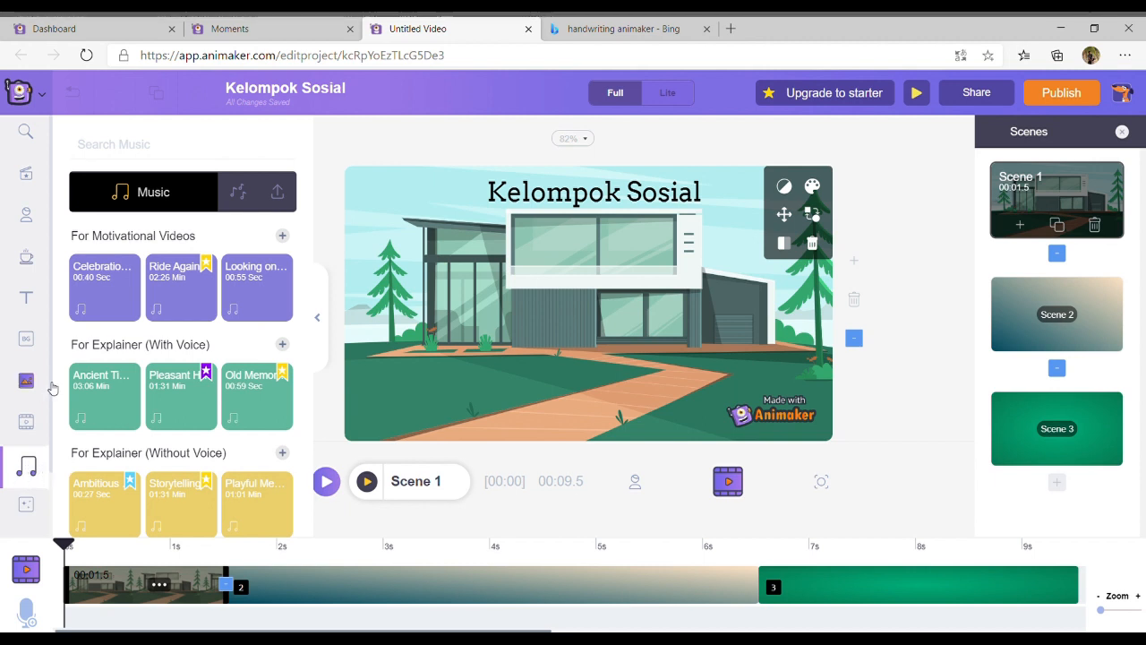
# Add the music track "Looking on bright side" from the motivational videos category to the project
pyautogui.moveTo(133, 281)
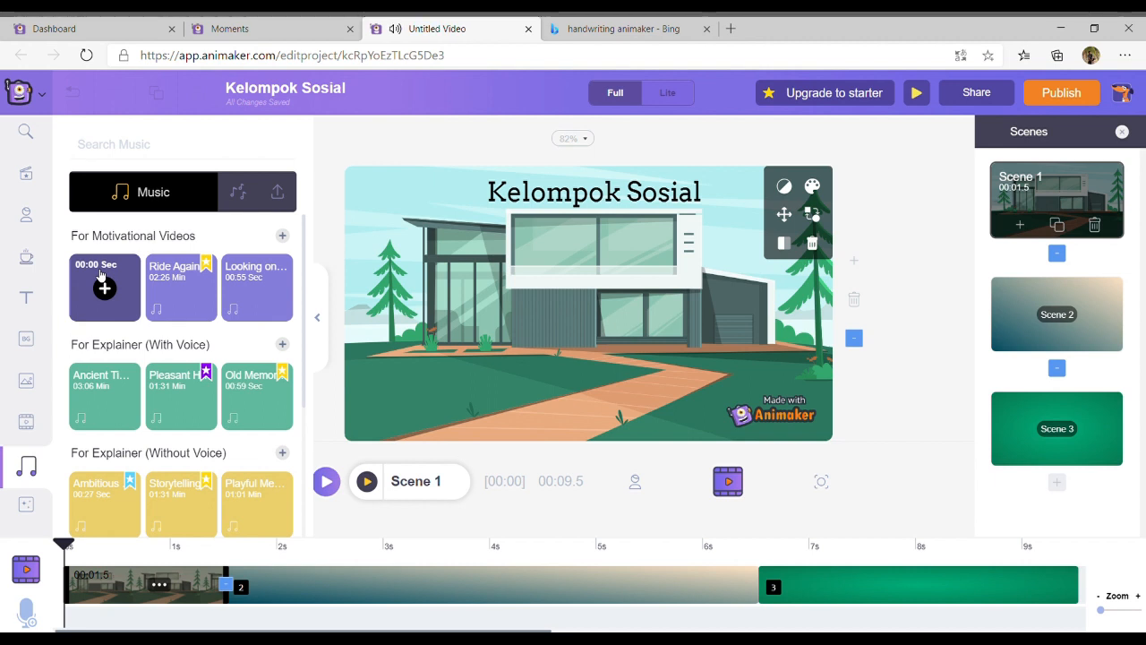
pyautogui.moveTo(170, 278)
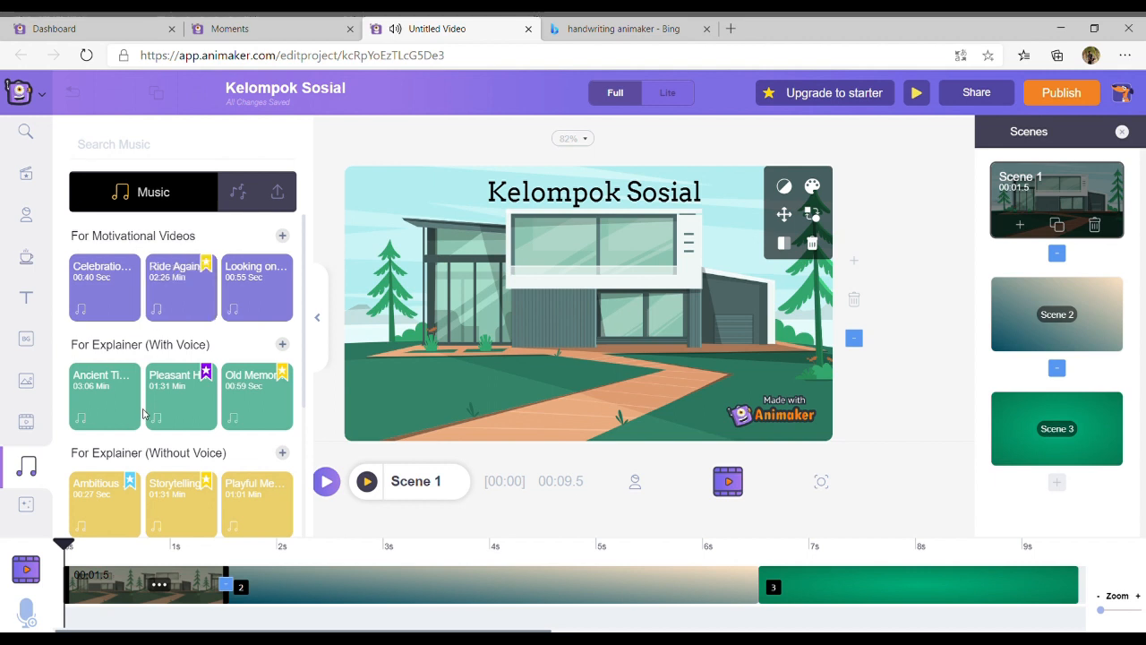
pyautogui.moveTo(93, 289)
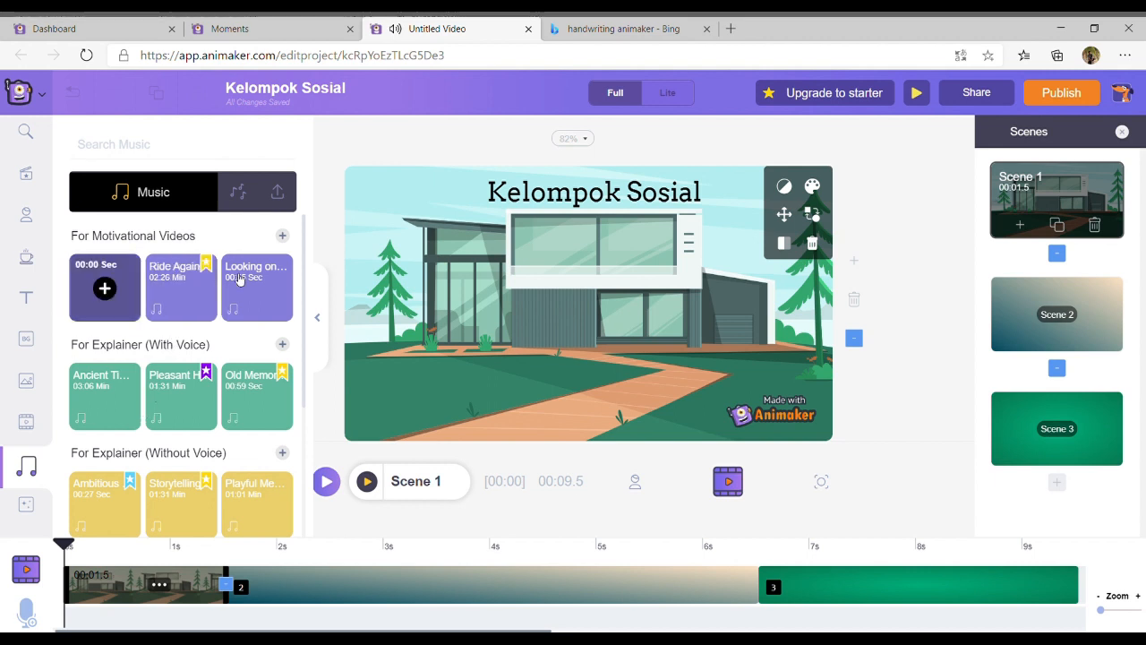
pyautogui.moveTo(274, 302)
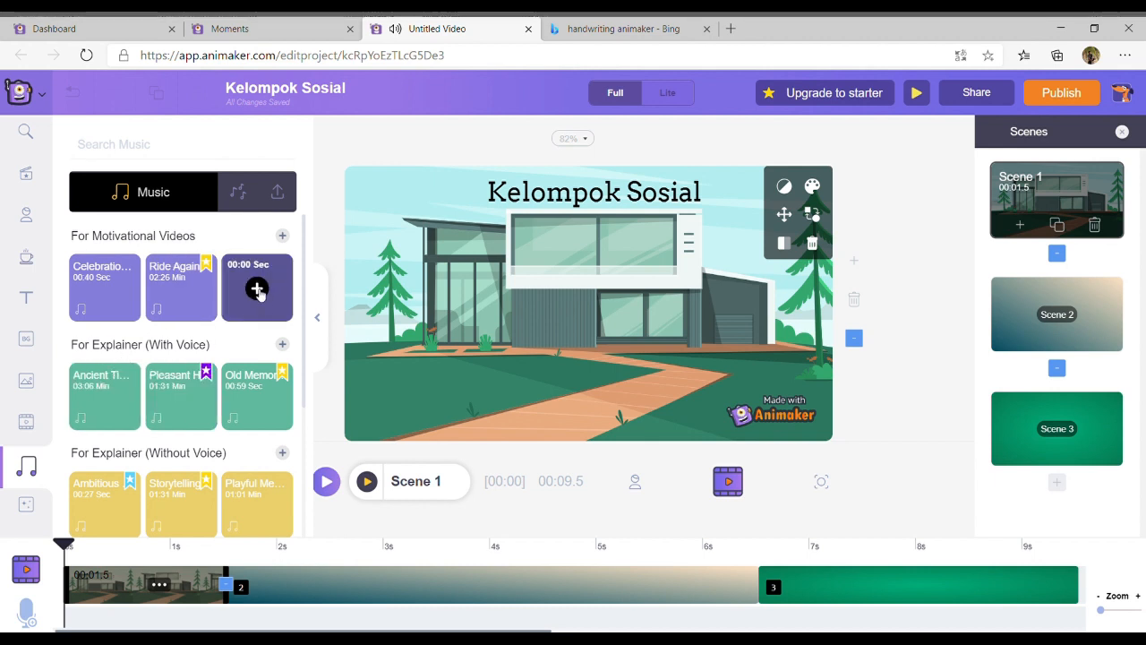
pyautogui.click(257, 288)
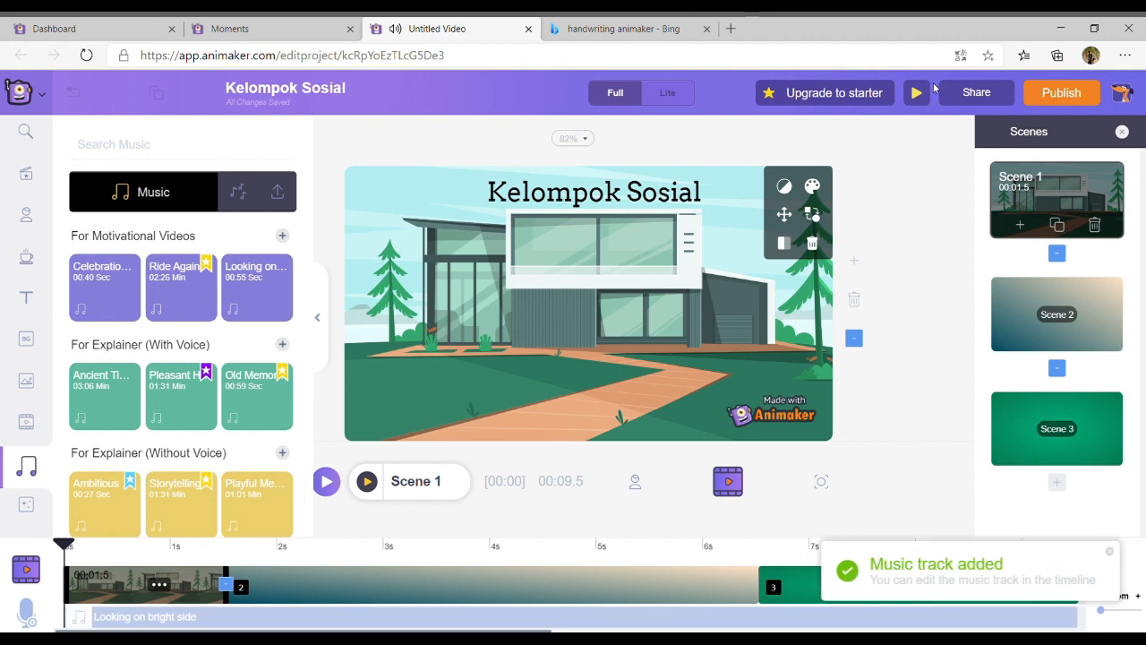
# Preview the video and trim the "Looking on bright side" track to about the end of Scene 1
pyautogui.click(916, 92)
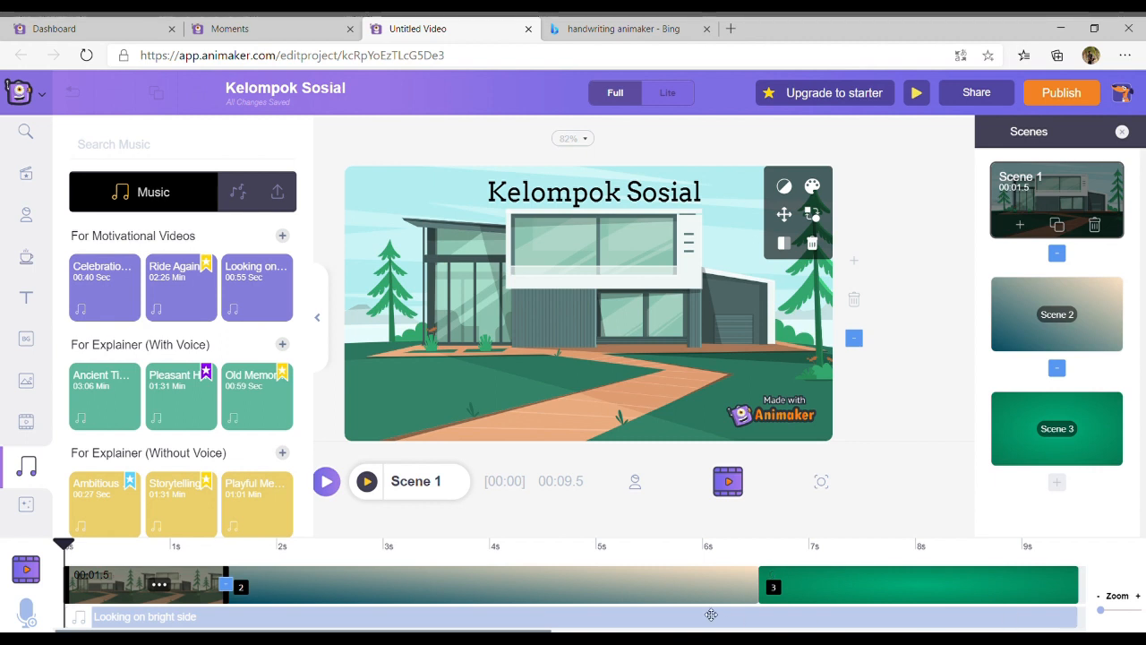
pyautogui.click(316, 627)
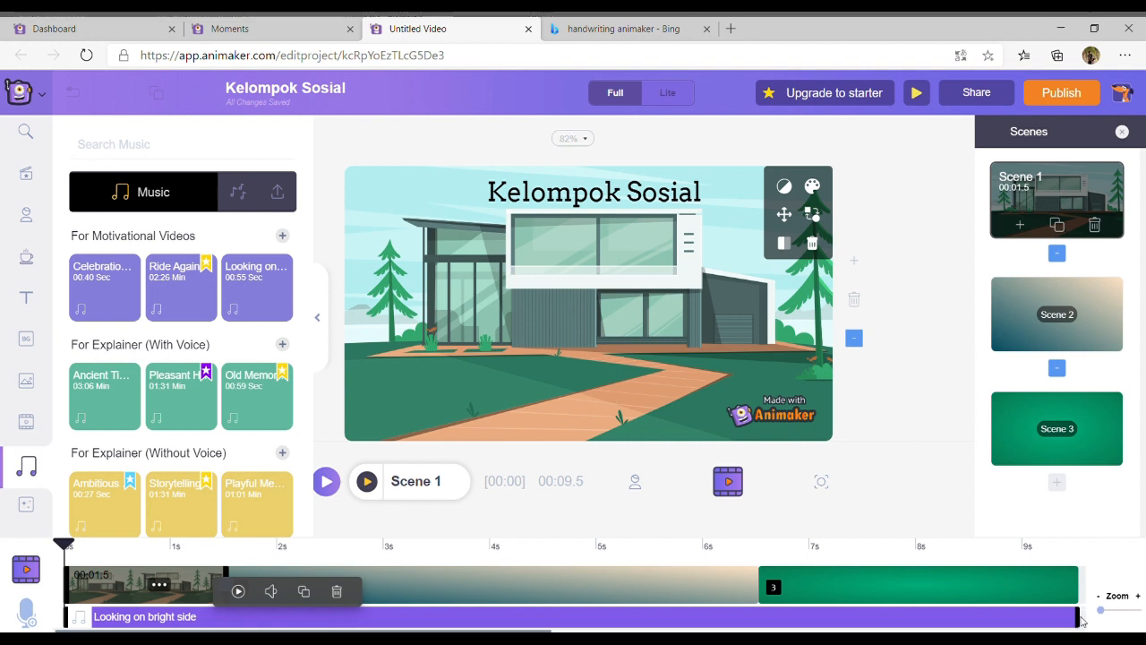
pyautogui.moveTo(1078, 620); pyautogui.dragTo(235, 618)
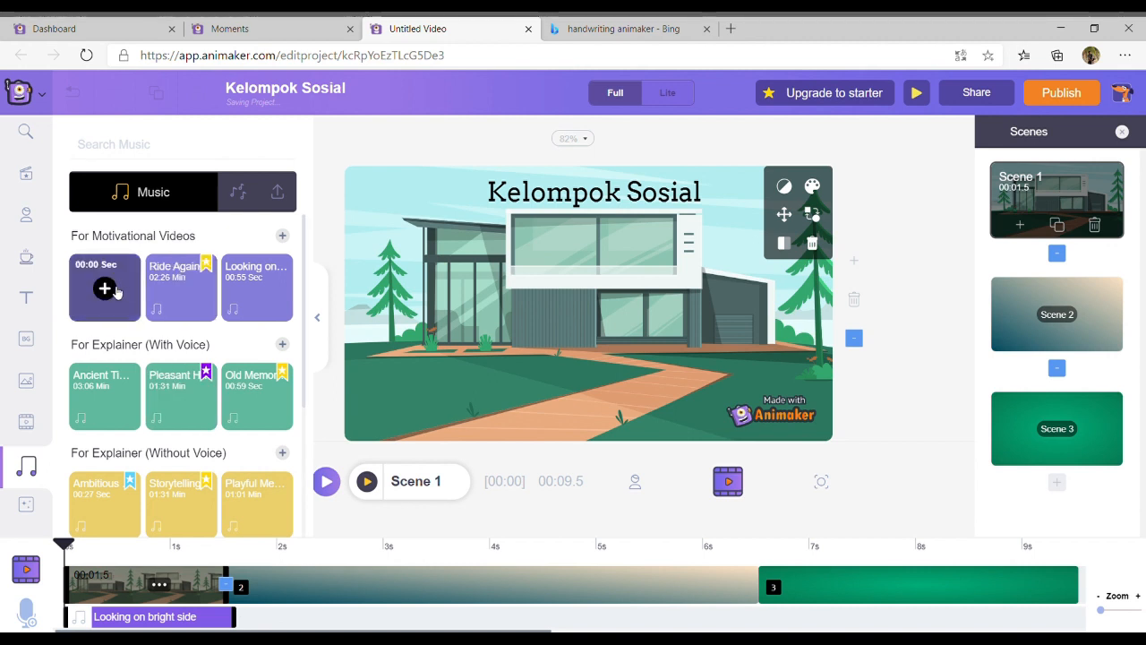
# Add the "Ancient times" explainer track directly after "Looking on bright side" and trim it to the end of Scene 2
pyautogui.moveTo(105, 397)
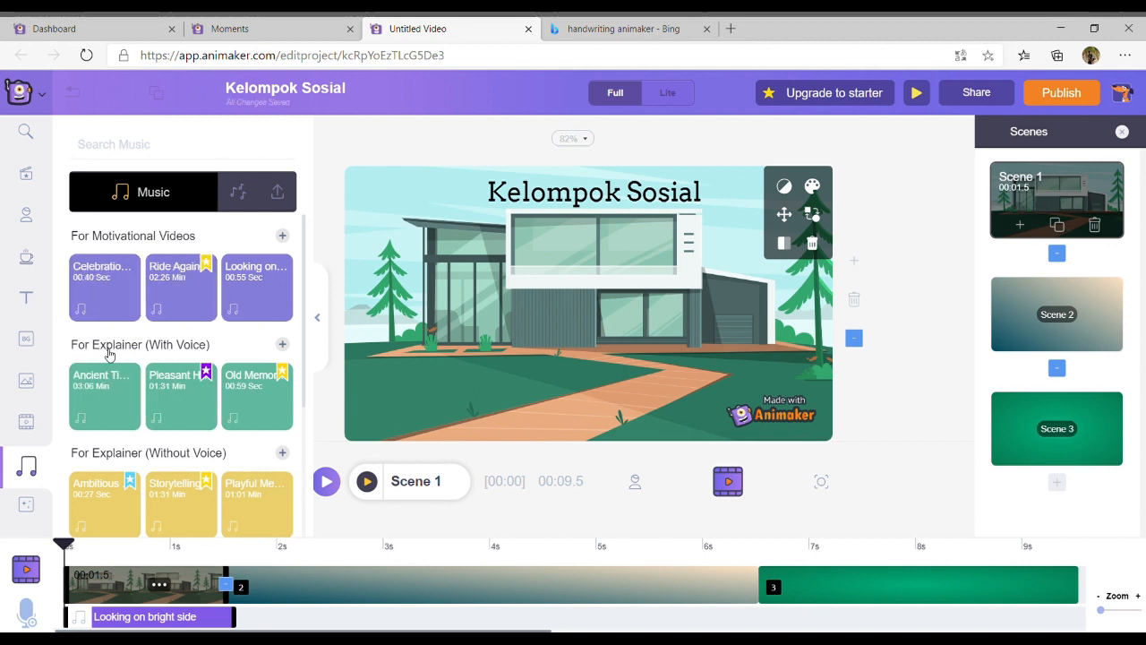
pyautogui.click(105, 396)
pyautogui.moveTo(132, 617); pyautogui.dragTo(291, 586)
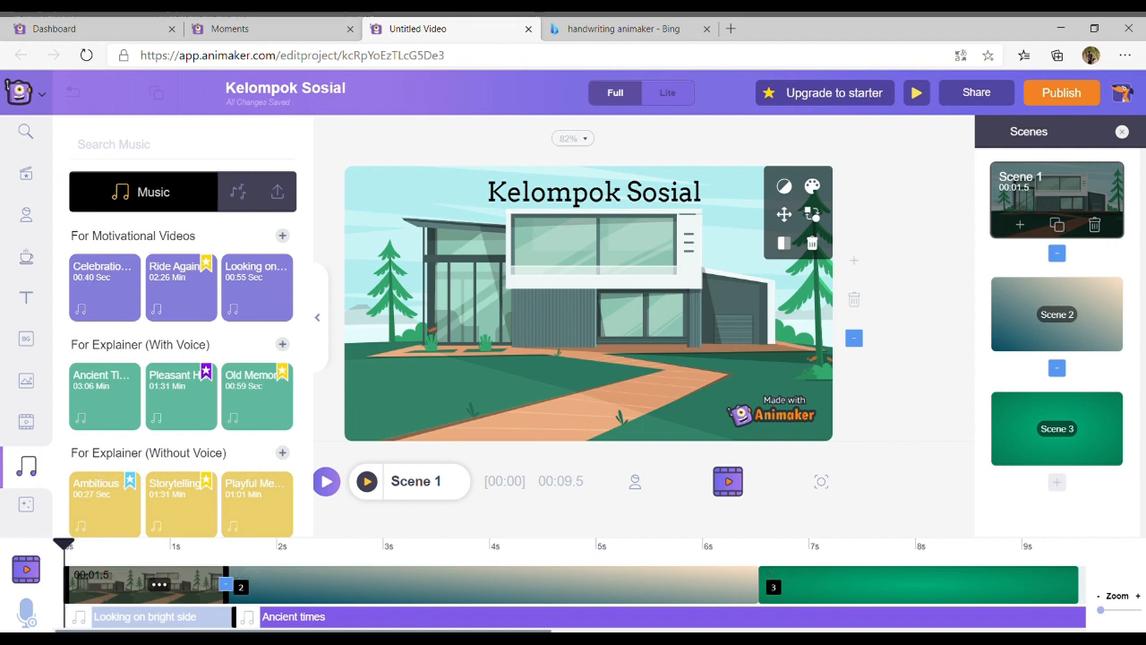
pyautogui.moveTo(499, 631); pyautogui.dragTo(680, 623)
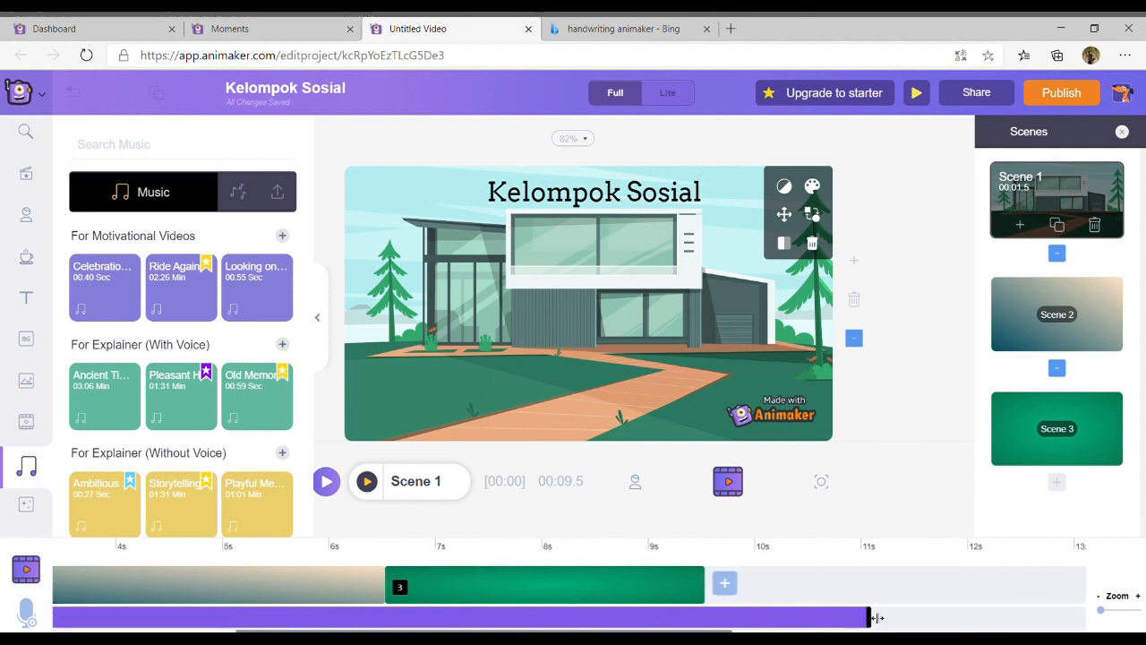
pyautogui.moveTo(876, 618); pyautogui.dragTo(390, 616)
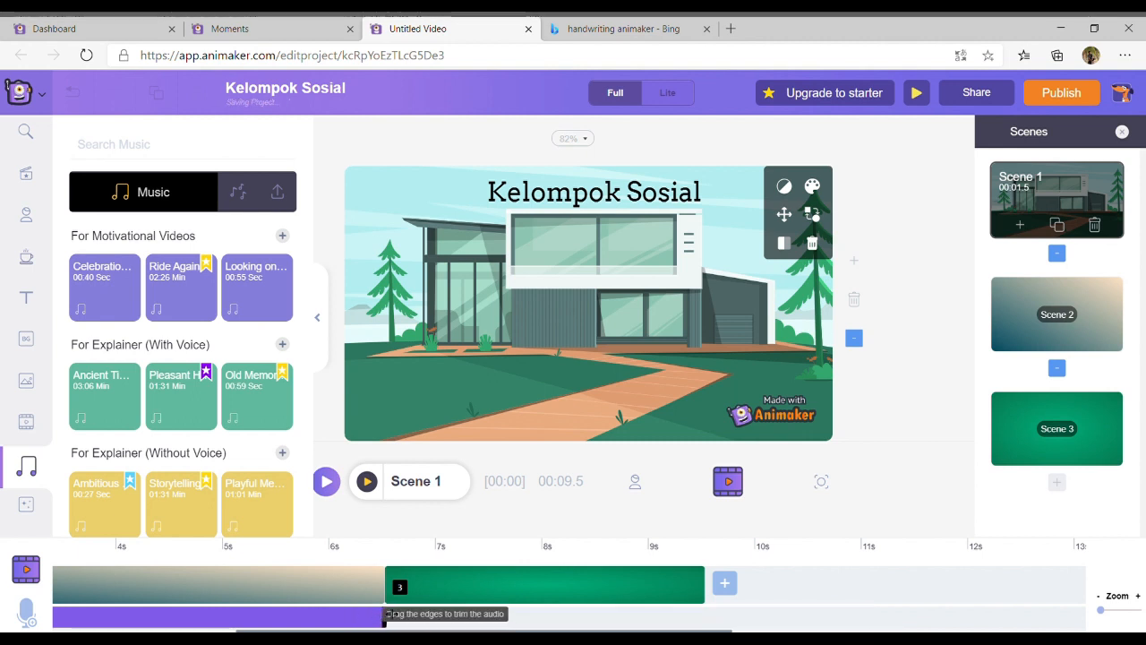
pyautogui.moveTo(376, 631); pyautogui.dragTo(108, 631)
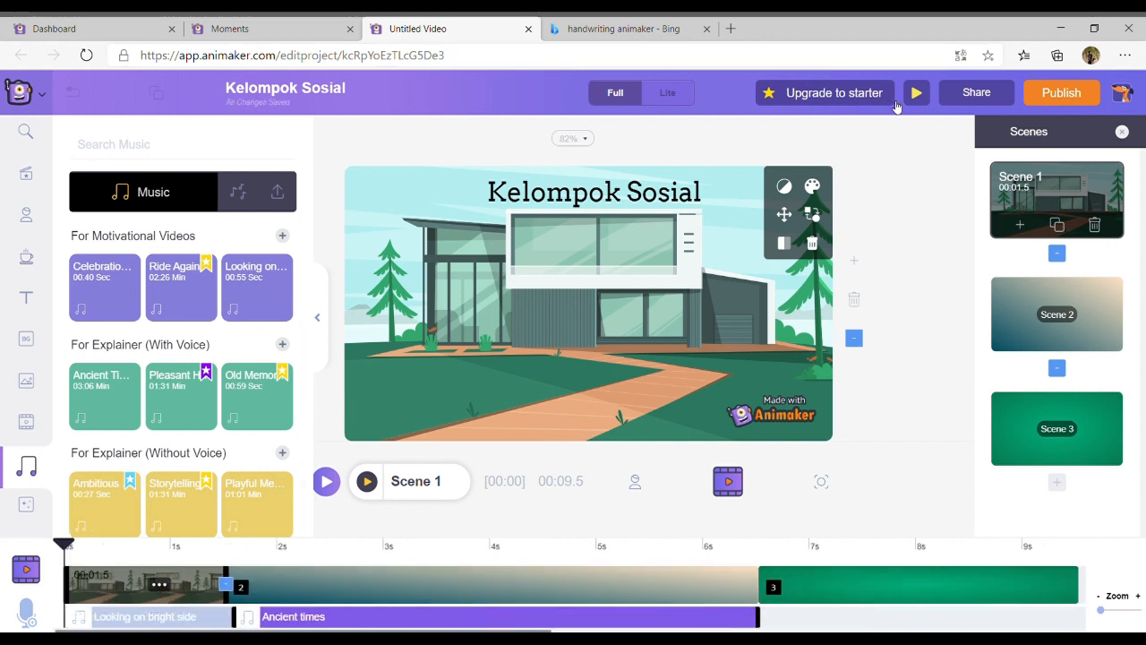
# Preview the video from Scene 1 with both music tracks
pyautogui.click(918, 93)
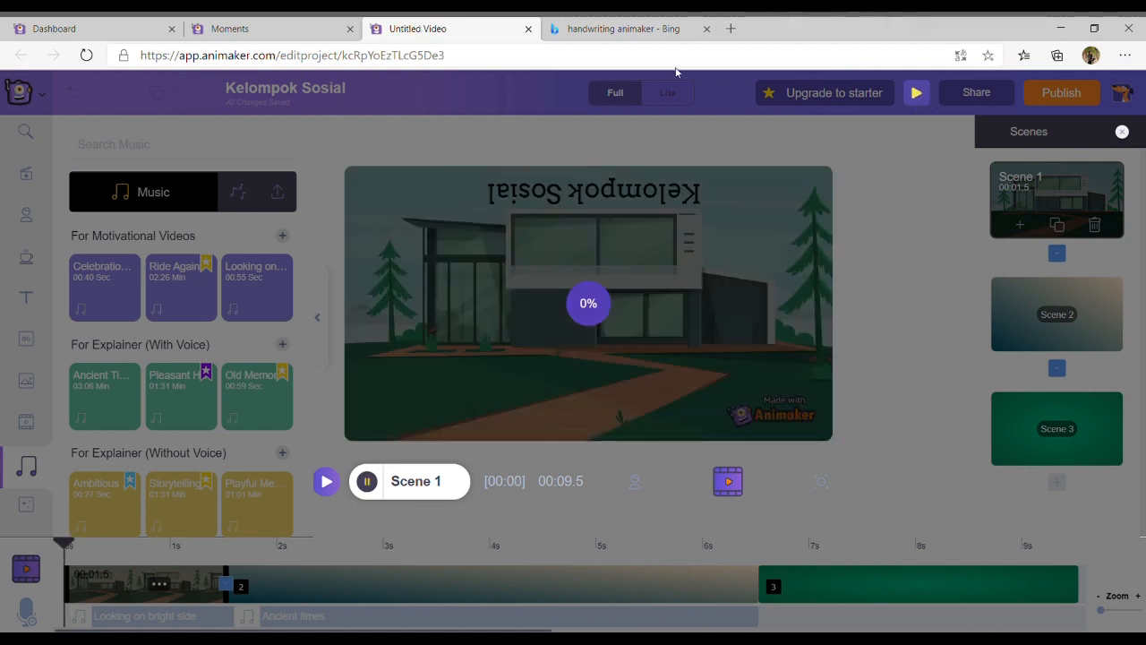
pyautogui.click(367, 482)
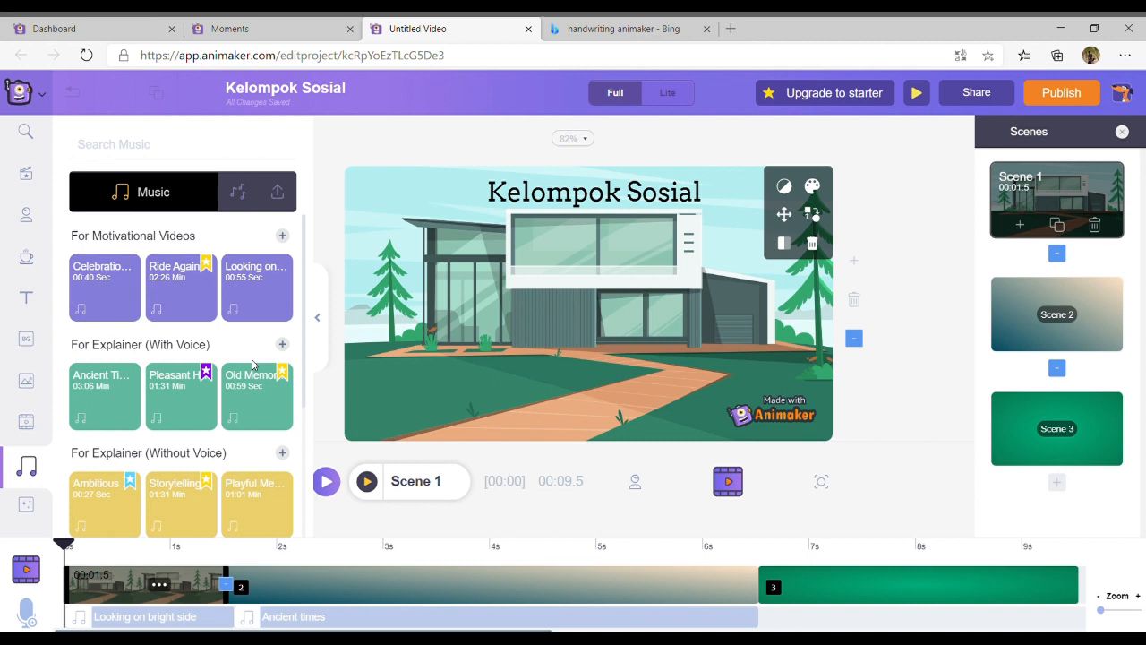
pyautogui.scroll(-2, 256, 365)
pyautogui.scroll(2, 256, 365)
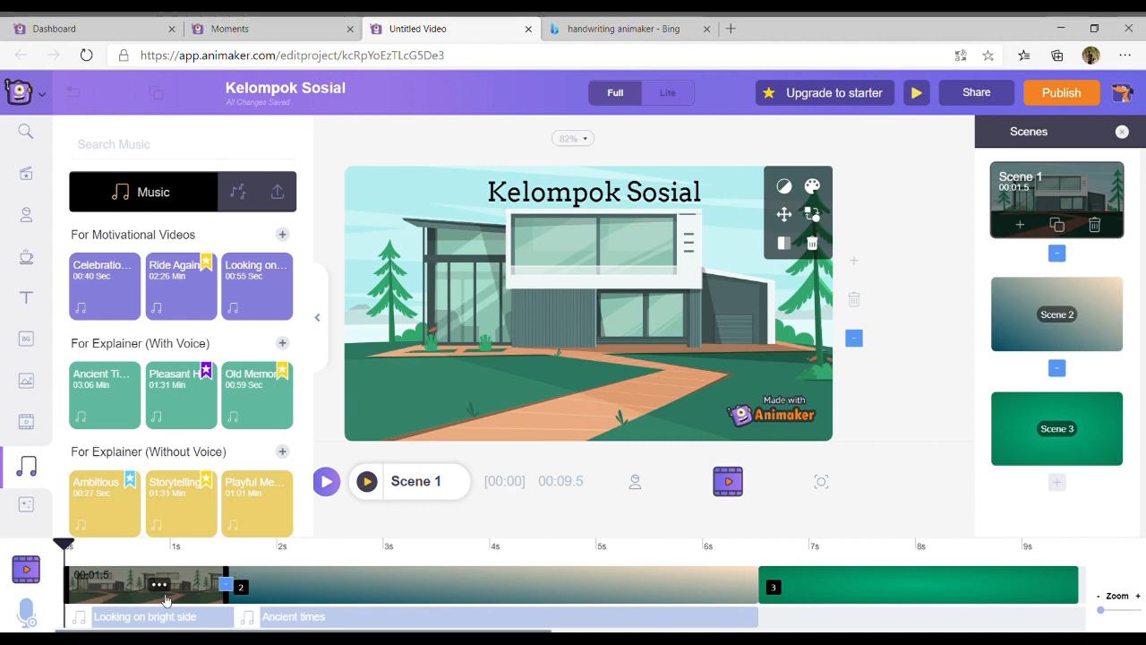
# Open the text-to-speech voice-over for the character in Scene 2
pyautogui.click(318, 590)
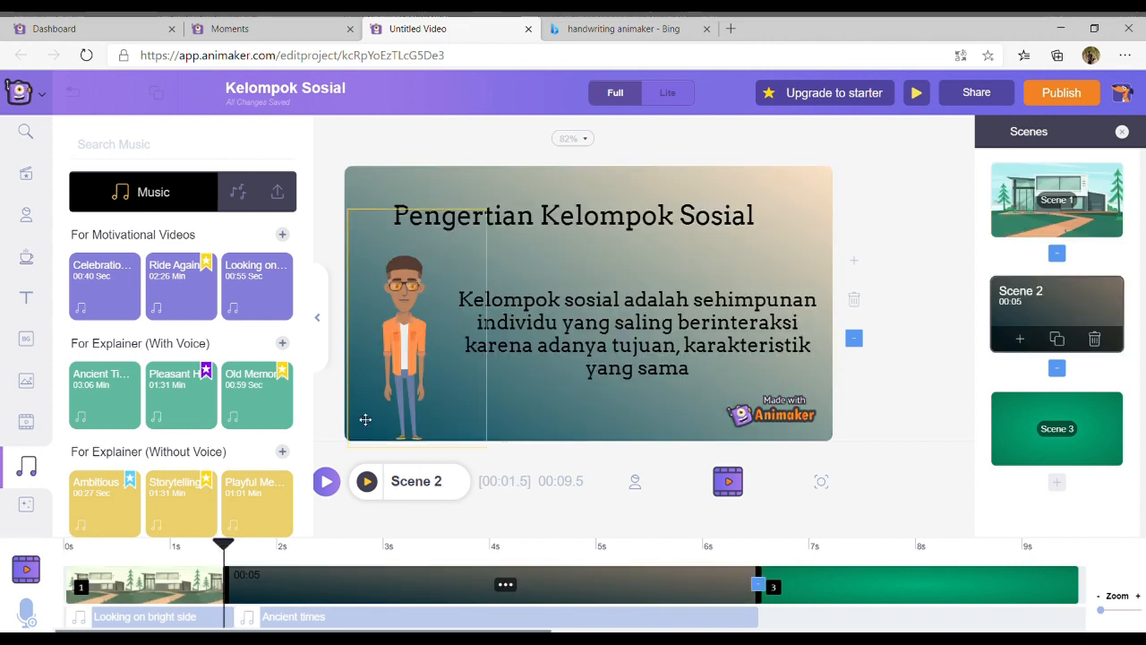
pyautogui.click(390, 399)
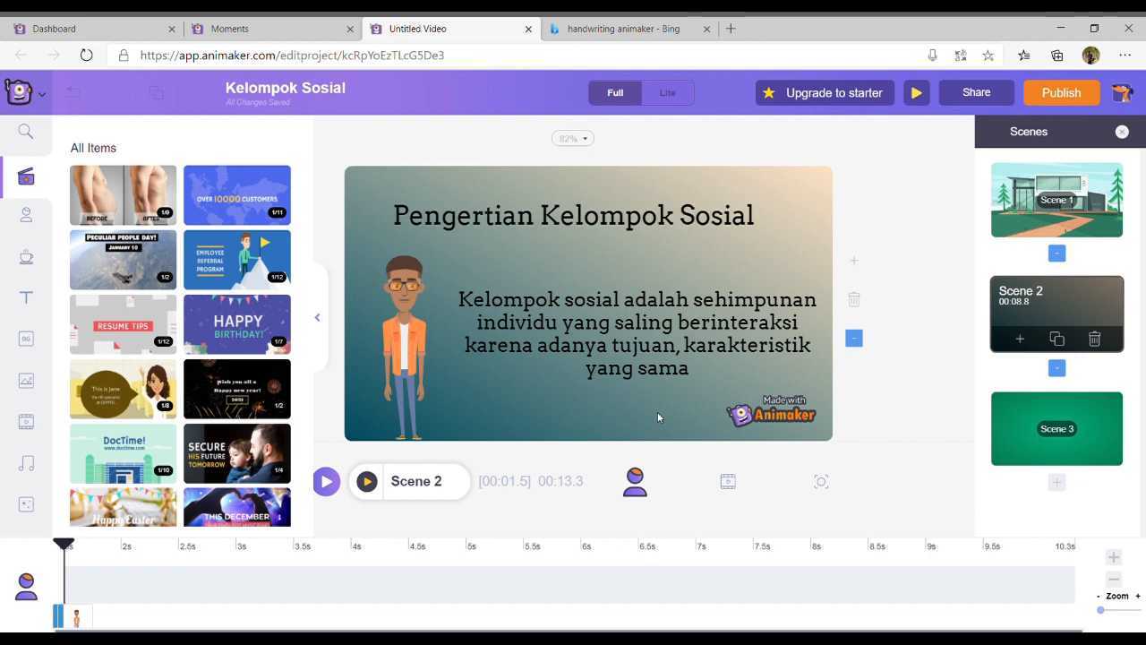
pyautogui.click(414, 349)
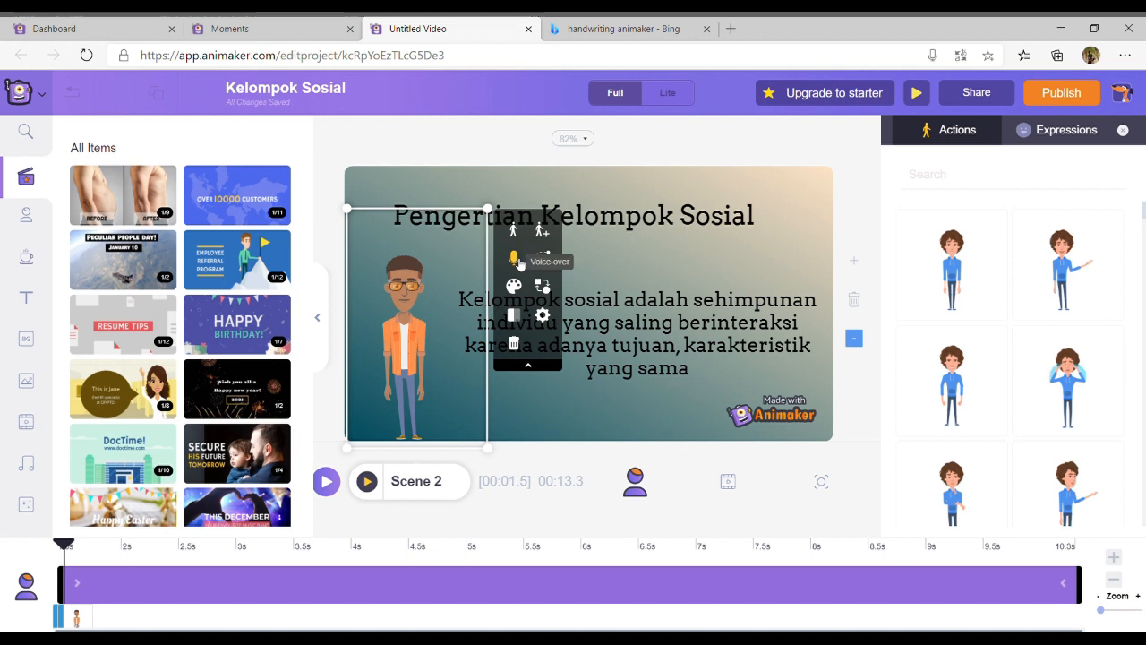
pyautogui.click(516, 259)
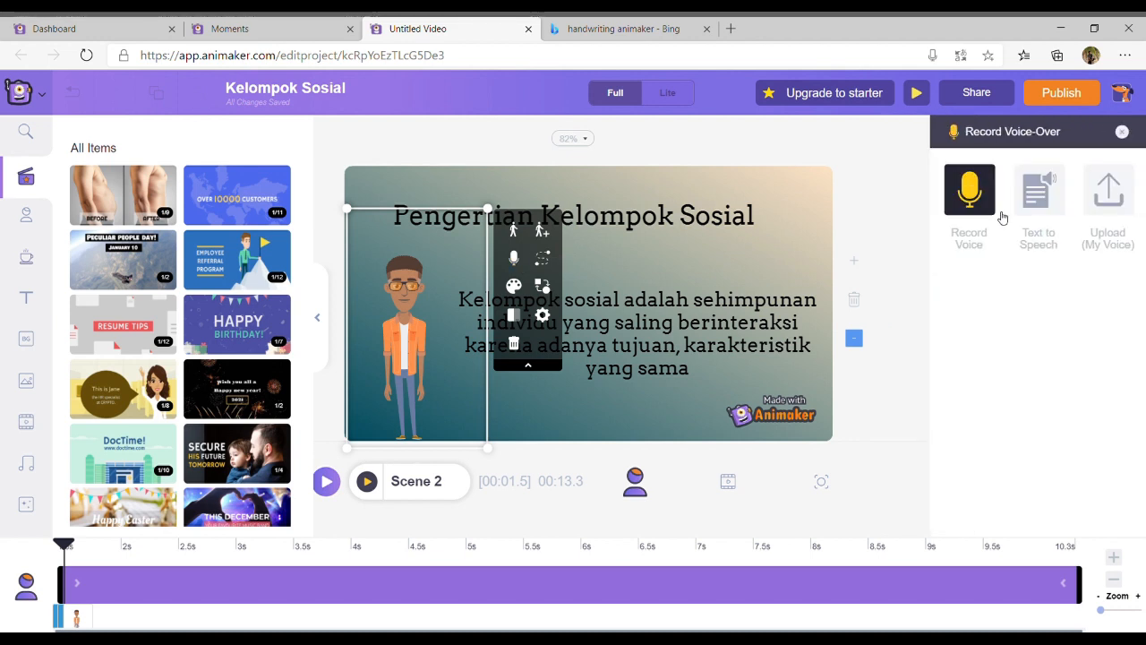
pyautogui.click(1062, 206)
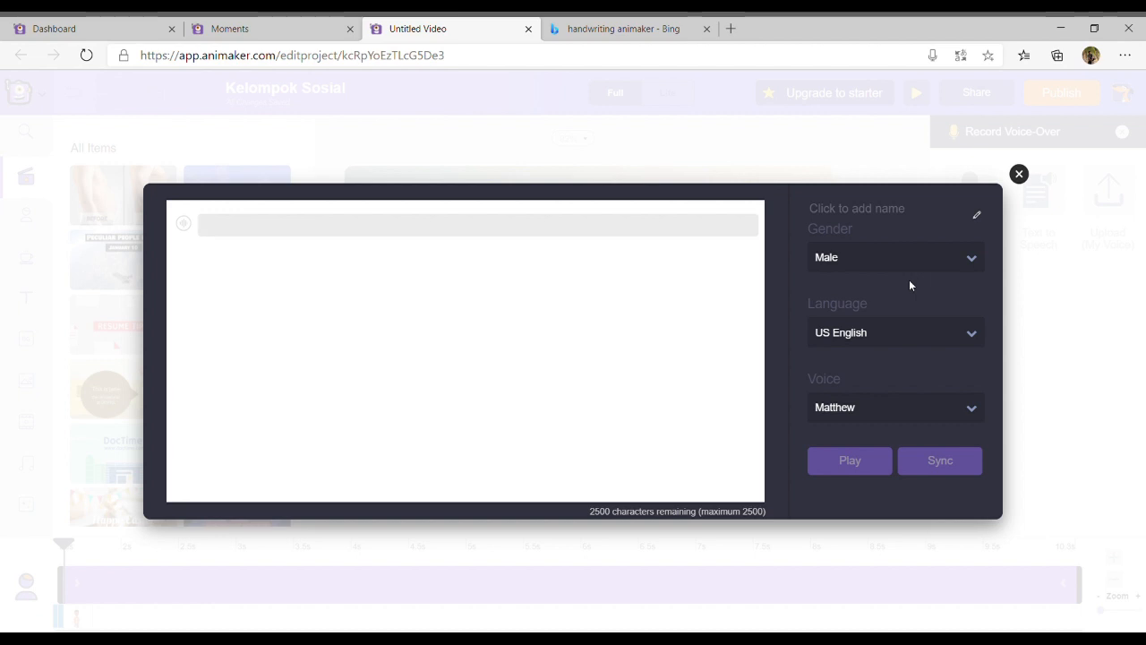
# Look through the languages offered for the text-to-speech voice and close the dialog without adding speech
pyautogui.click(914, 339)
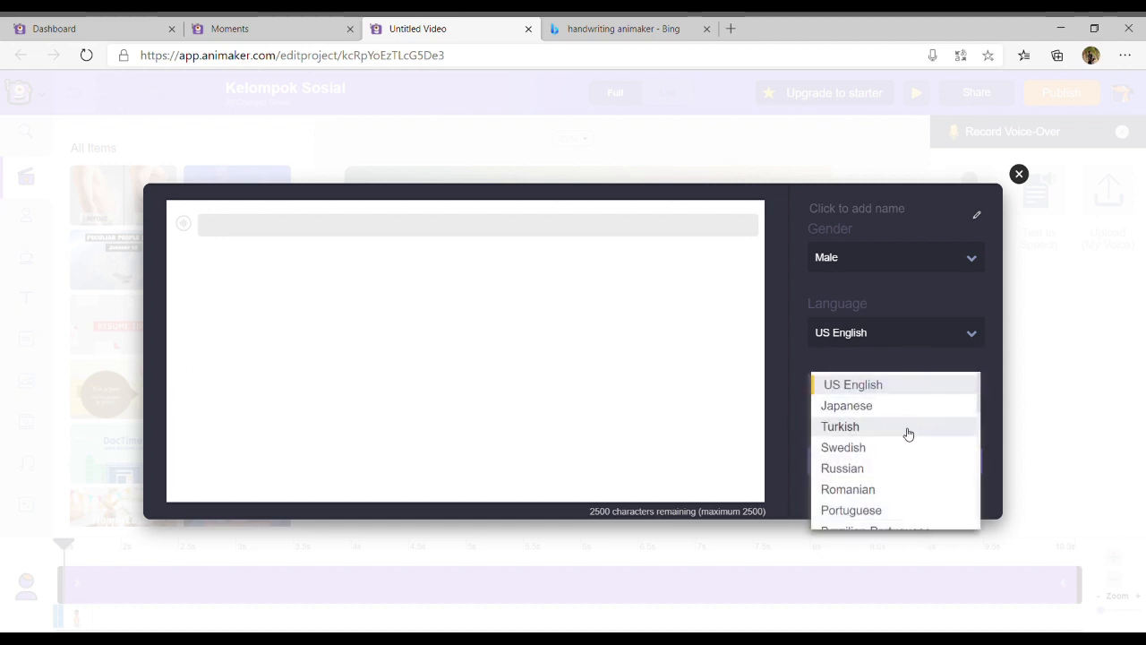
pyautogui.scroll(-1, 908, 434)
pyautogui.scroll(-4, 907, 435)
pyautogui.scroll(3, 908, 434)
pyautogui.scroll(2, 908, 434)
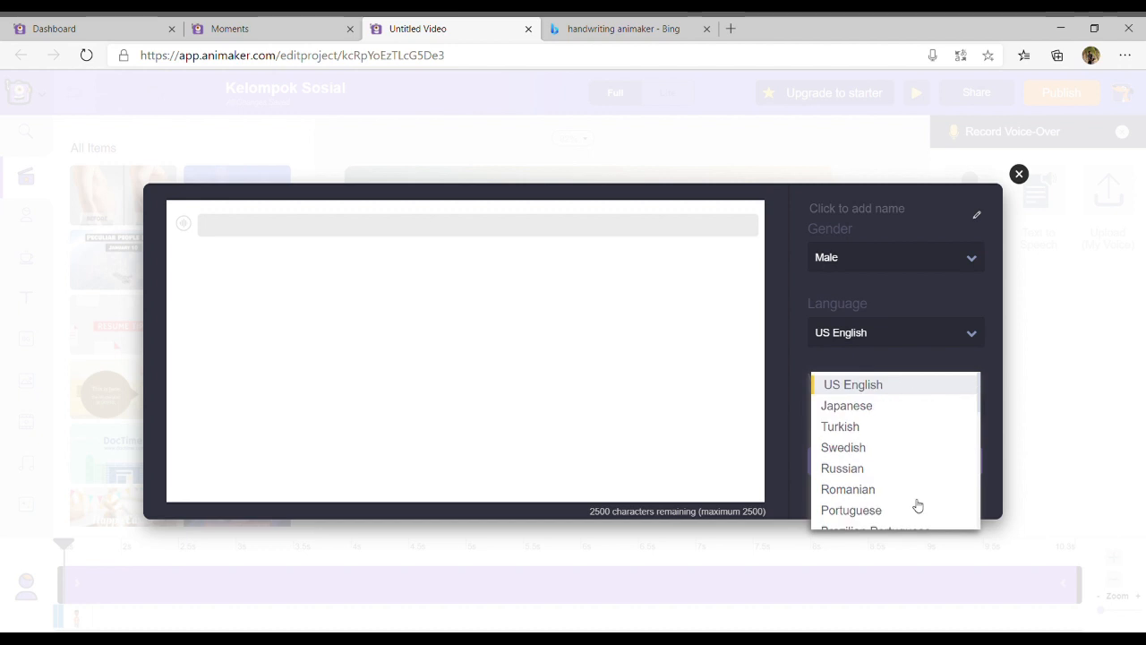
pyautogui.click(911, 304)
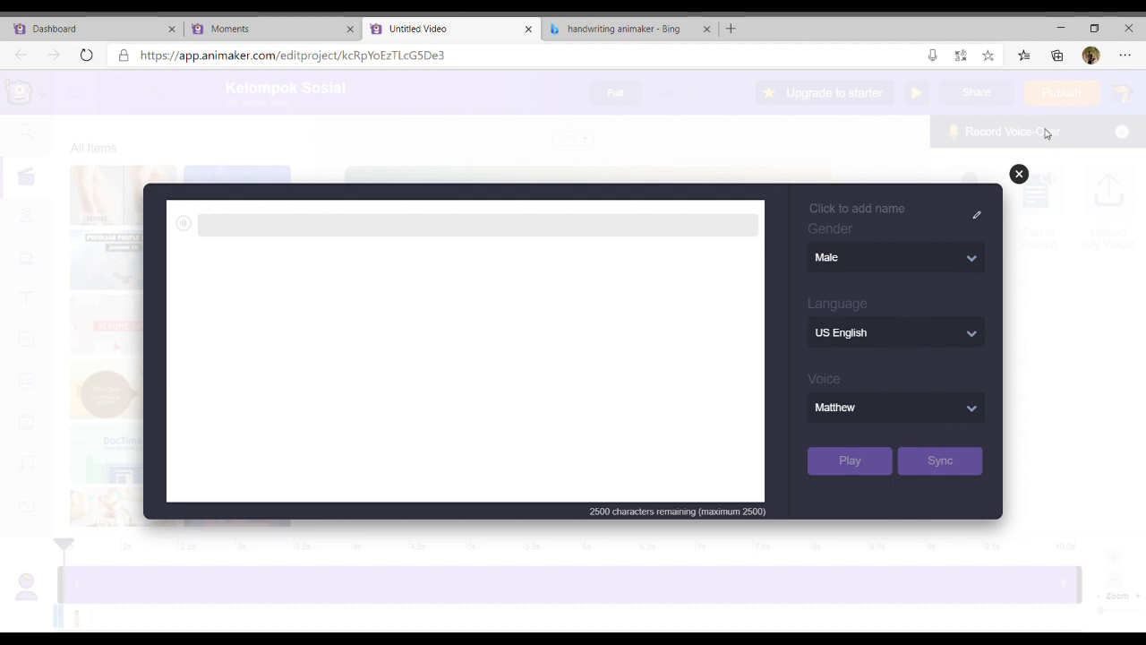
pyautogui.click(1019, 174)
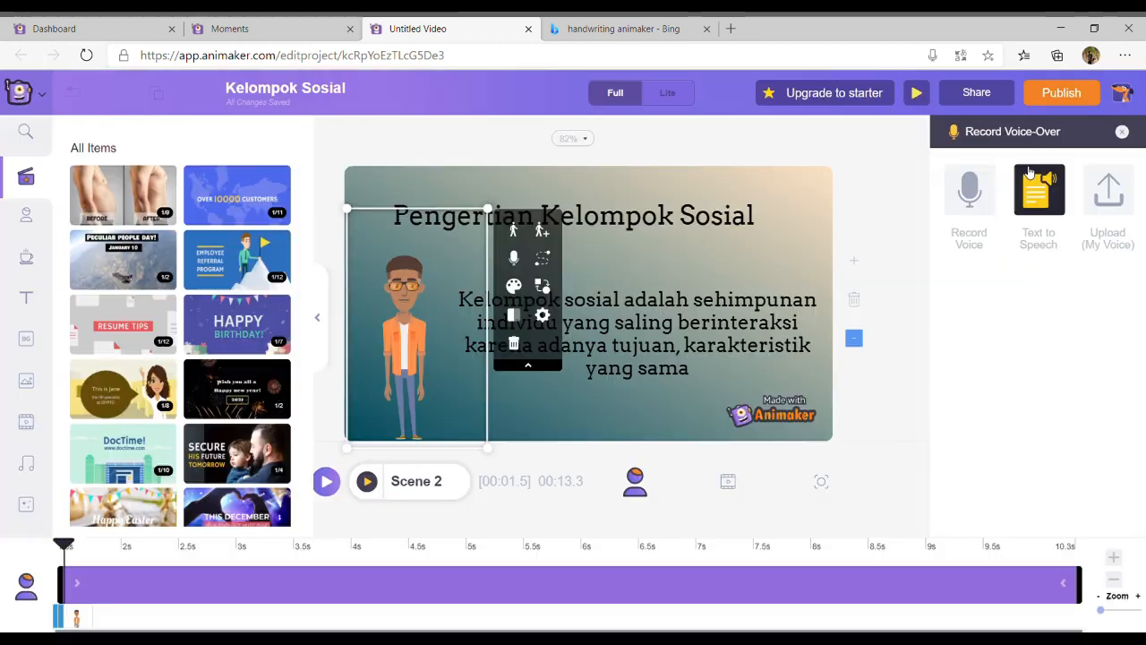
# Open the character's voice recorder, check the maximum recording length, and close it
pyautogui.click(969, 224)
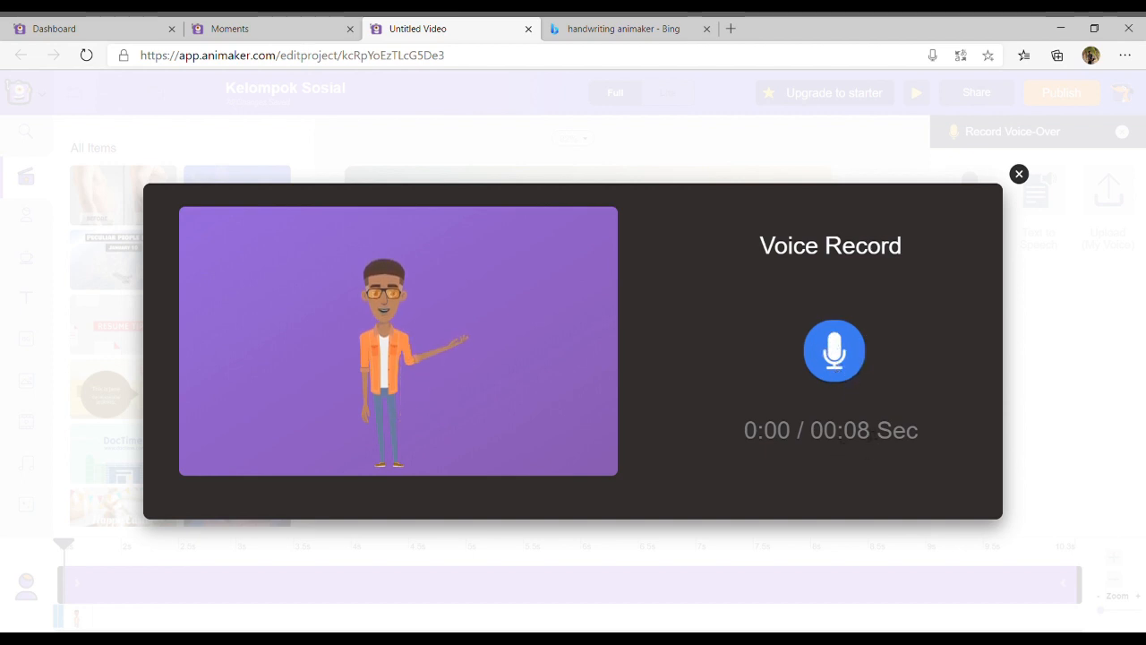
pyautogui.moveTo(854, 431); pyautogui.dragTo(876, 432)
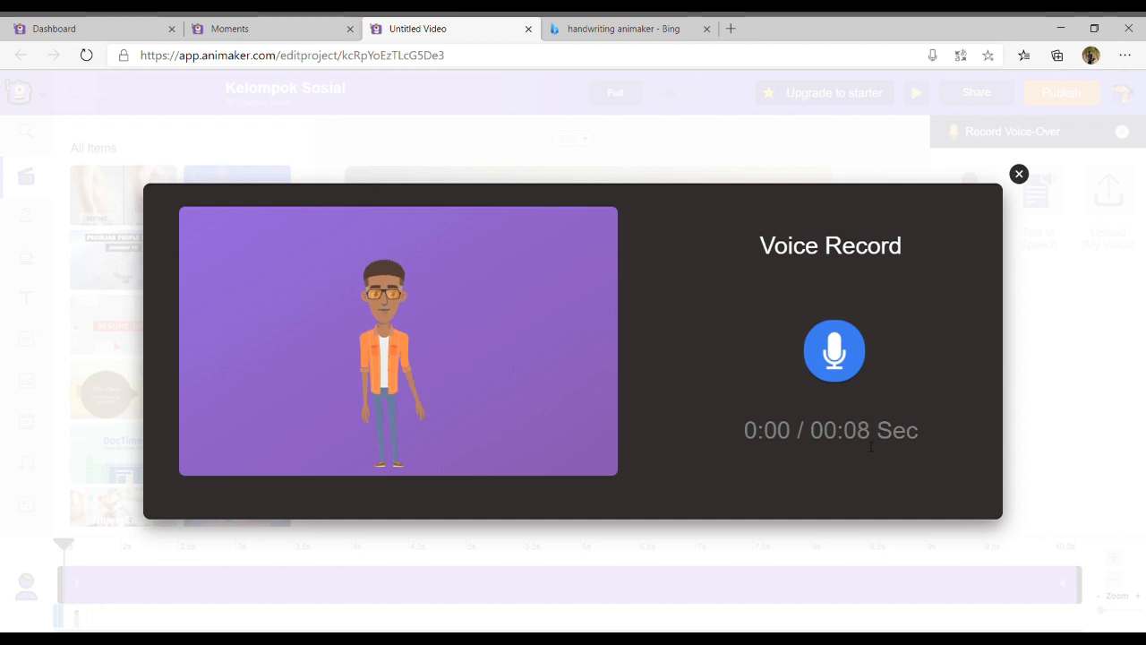
pyautogui.click(1018, 174)
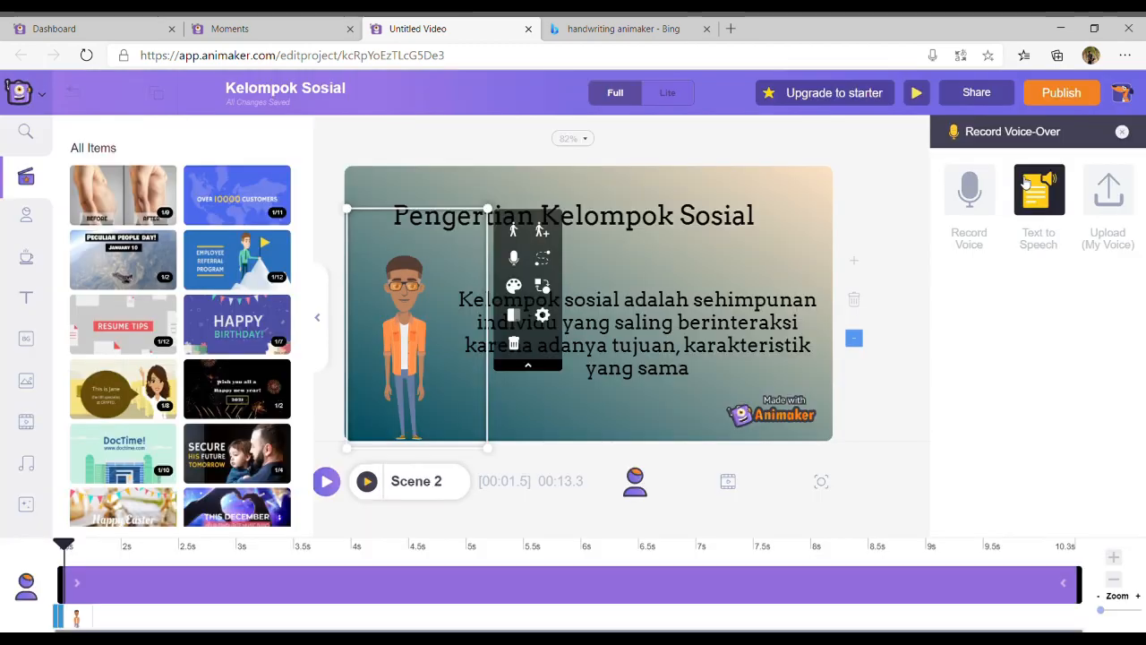
# Extend Scene 2 to 13.6 seconds and check the character's maximum voice recording length
pyautogui.click(729, 484)
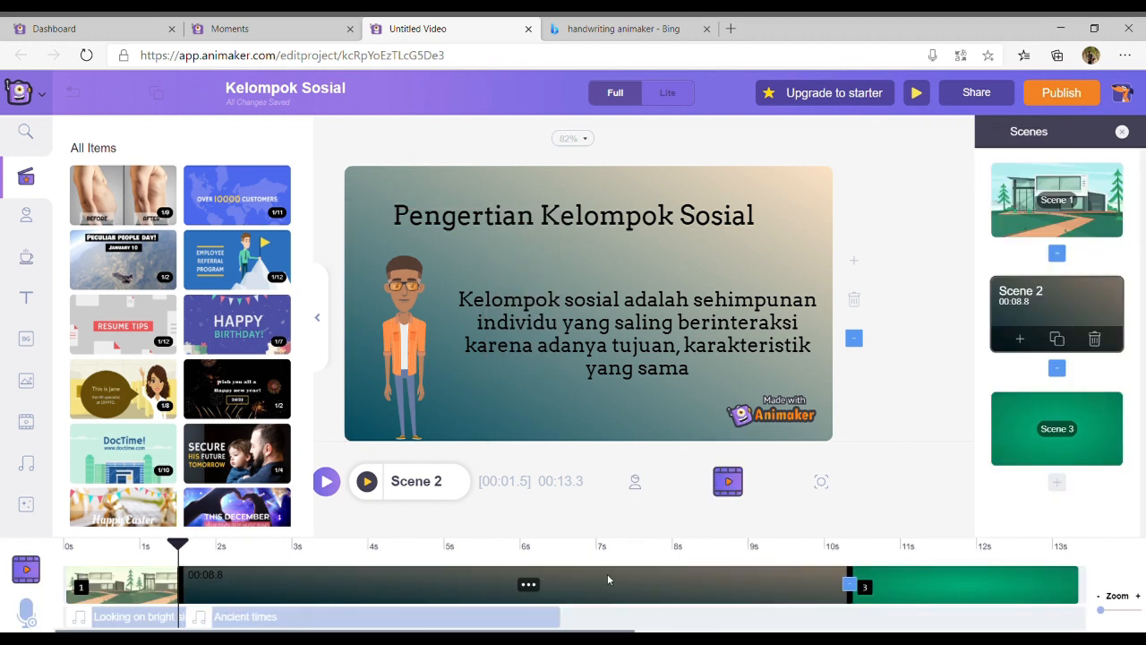
pyautogui.moveTo(850, 580); pyautogui.dragTo(1071, 583)
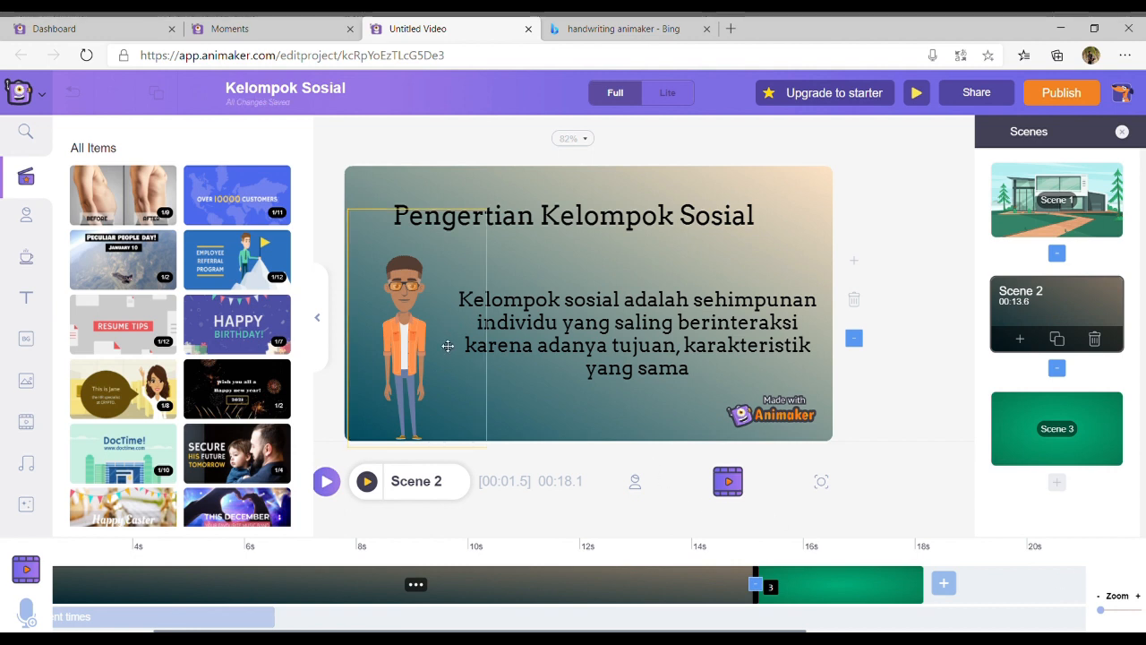
pyautogui.click(421, 330)
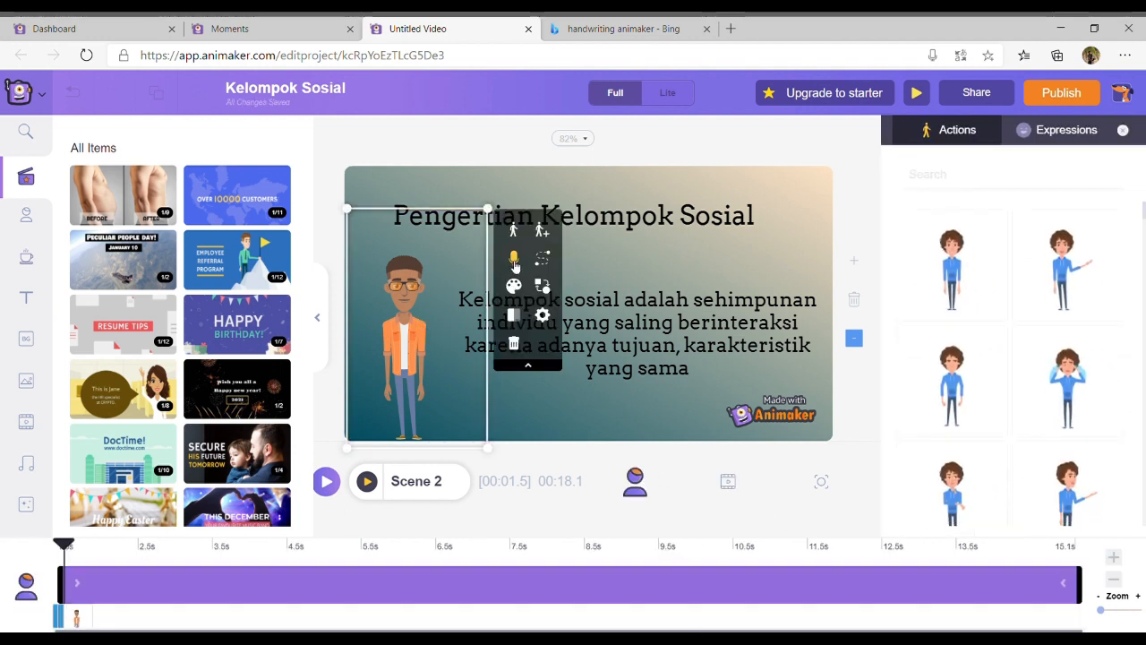
pyautogui.click(515, 259)
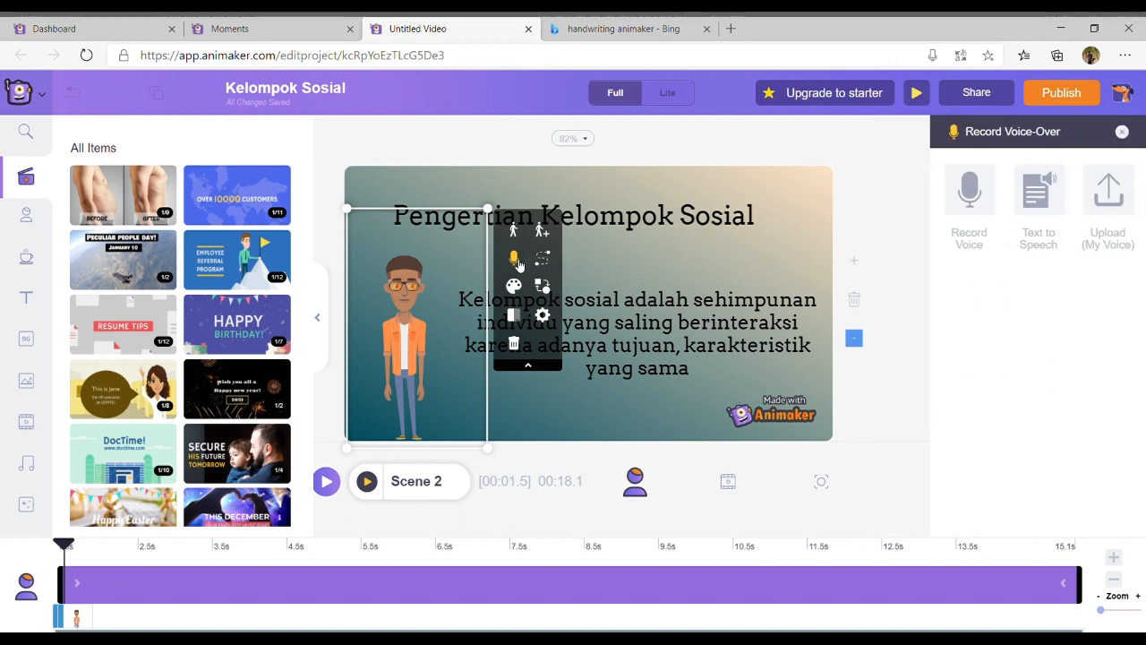
pyautogui.click(983, 171)
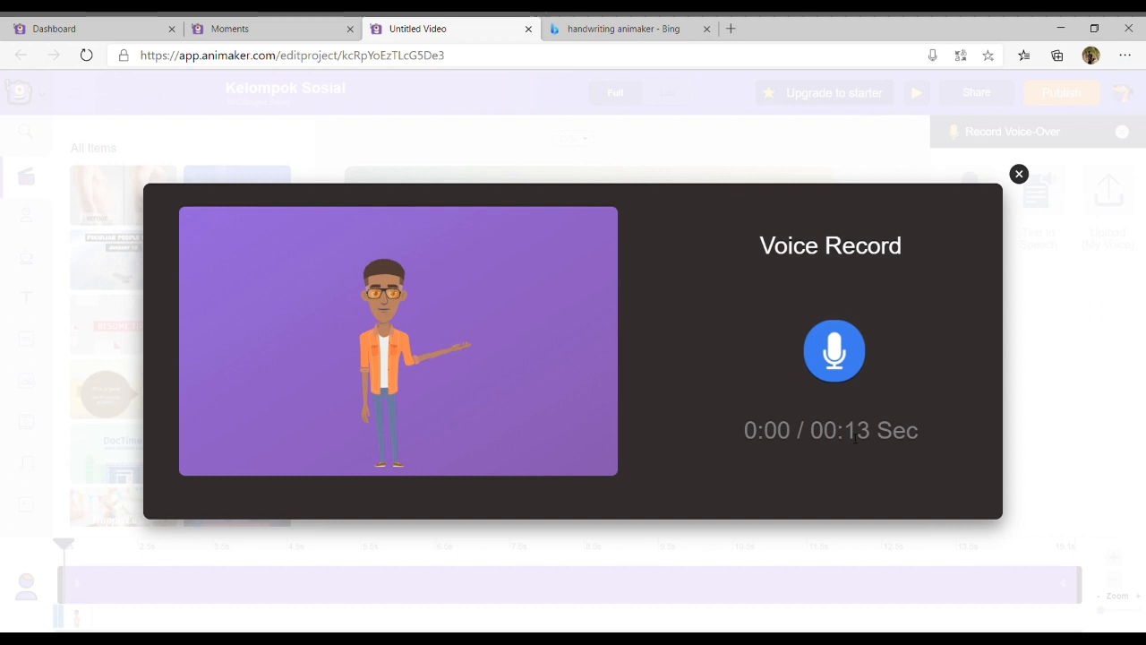
pyautogui.moveTo(844, 431); pyautogui.dragTo(895, 433)
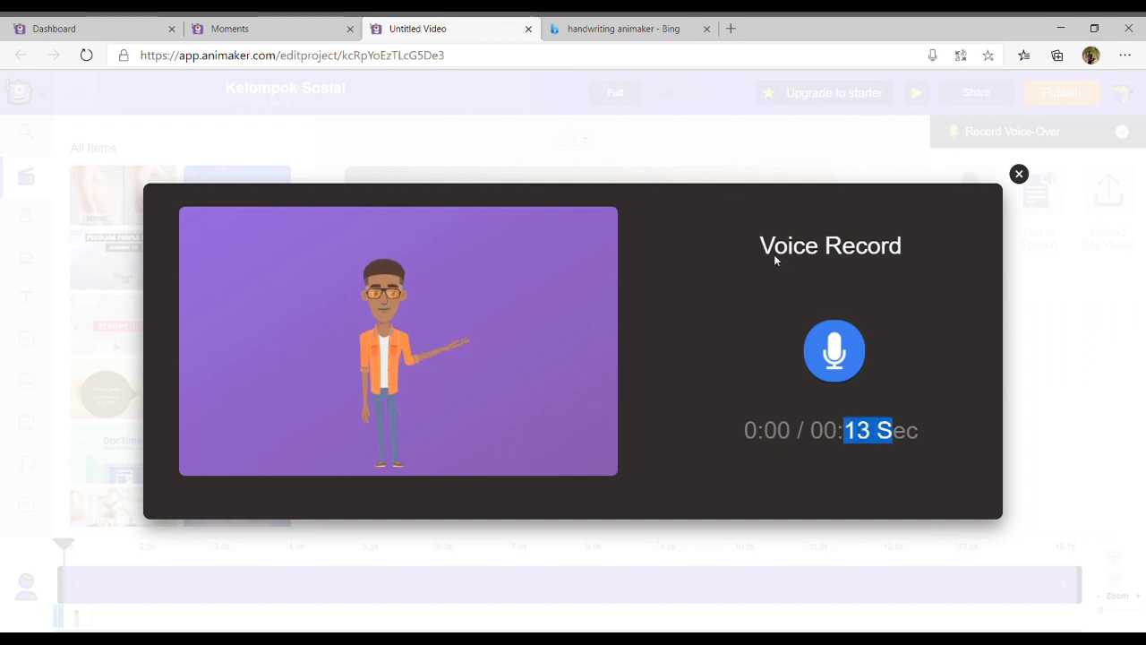
pyautogui.click(1020, 176)
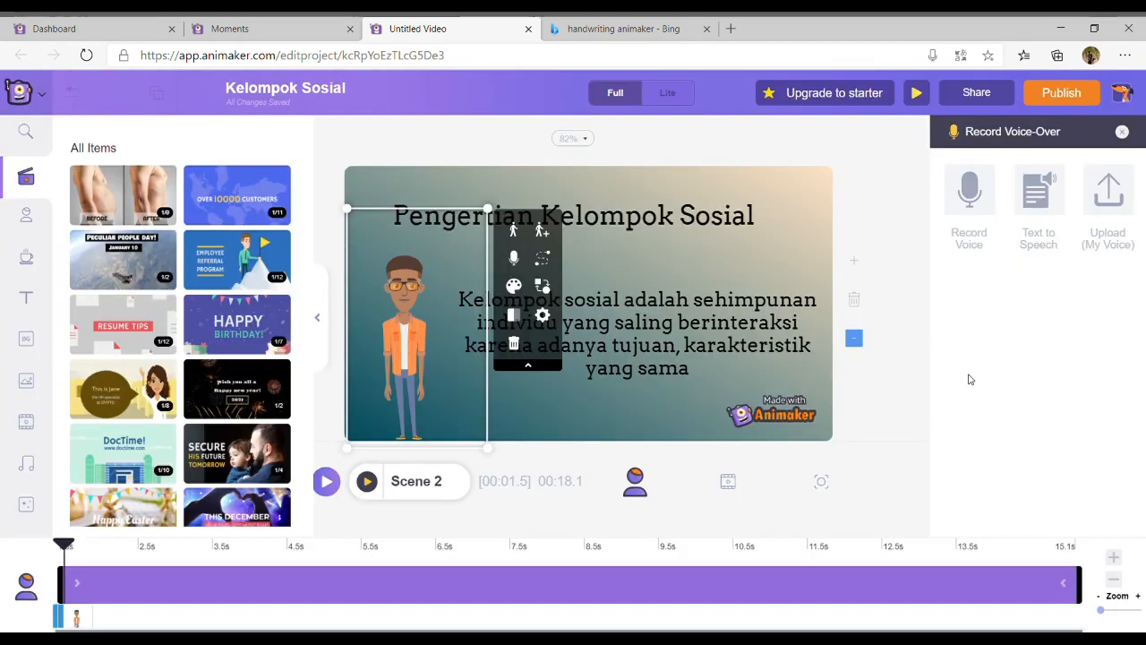
pyautogui.click(873, 376)
pyautogui.click(810, 380)
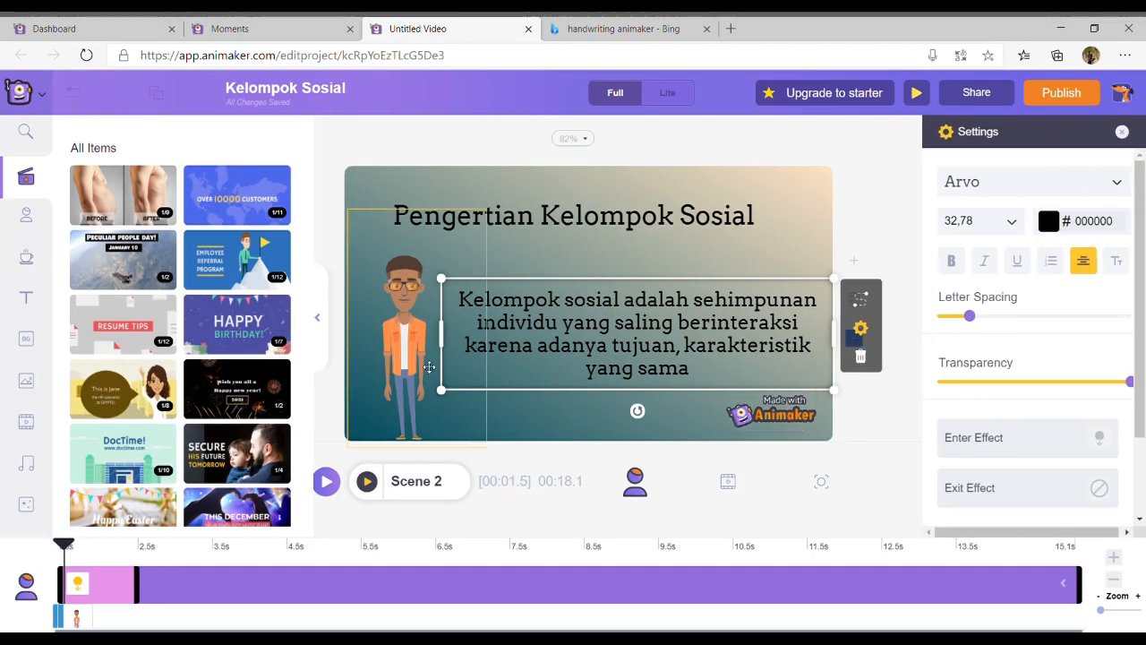
pyautogui.click(417, 372)
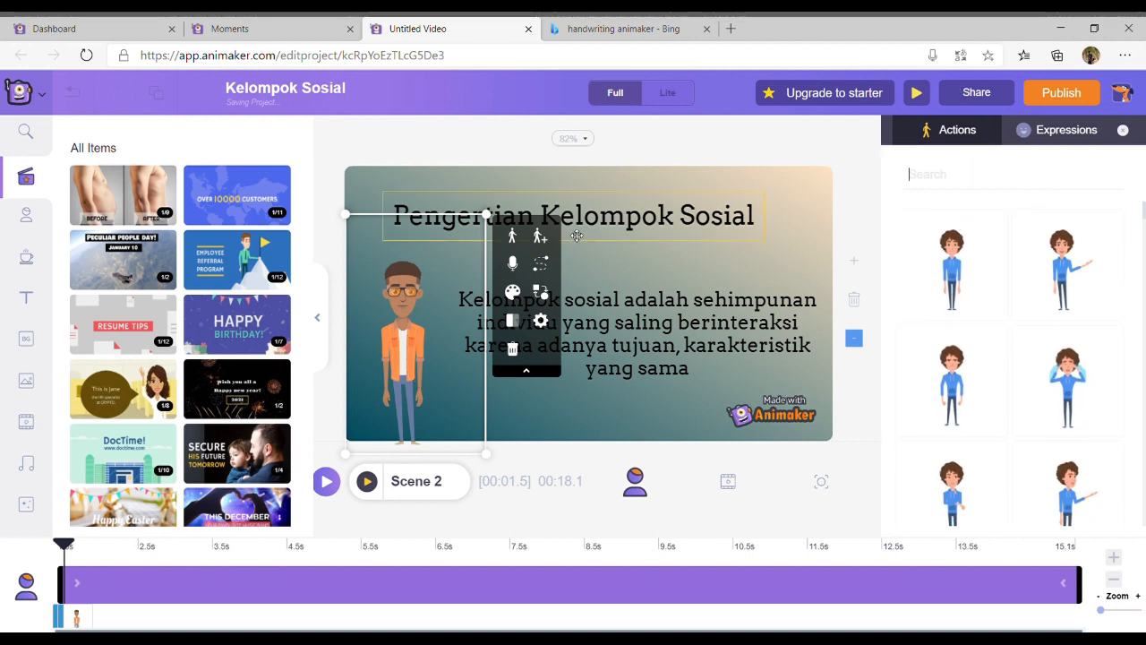
pyautogui.click(514, 264)
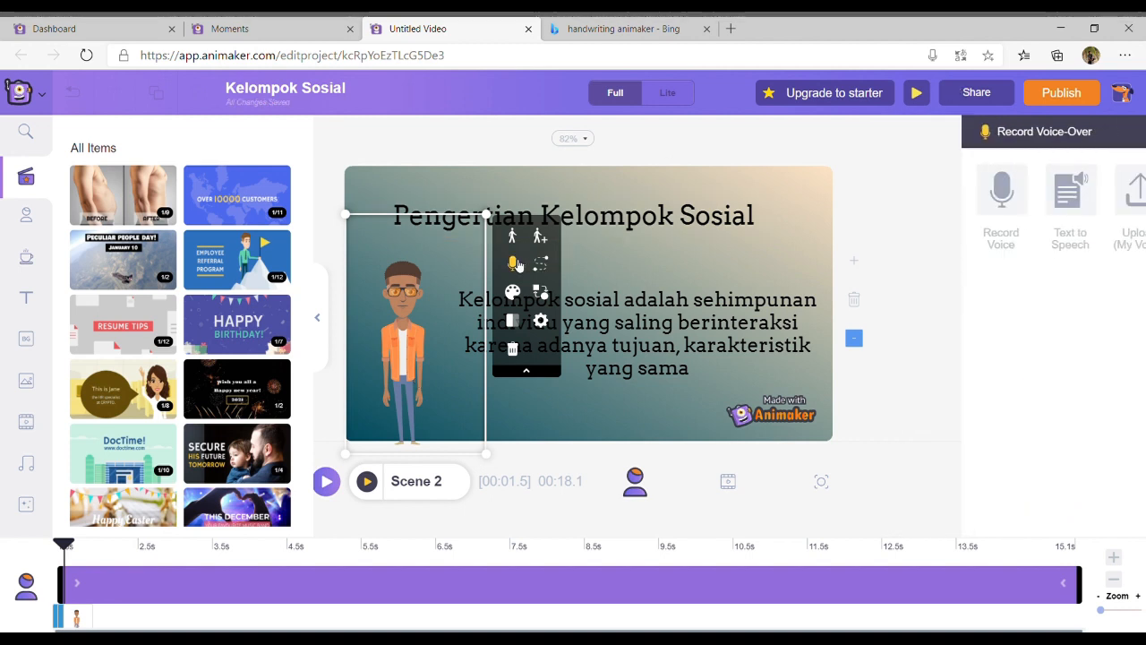
pyautogui.click(967, 210)
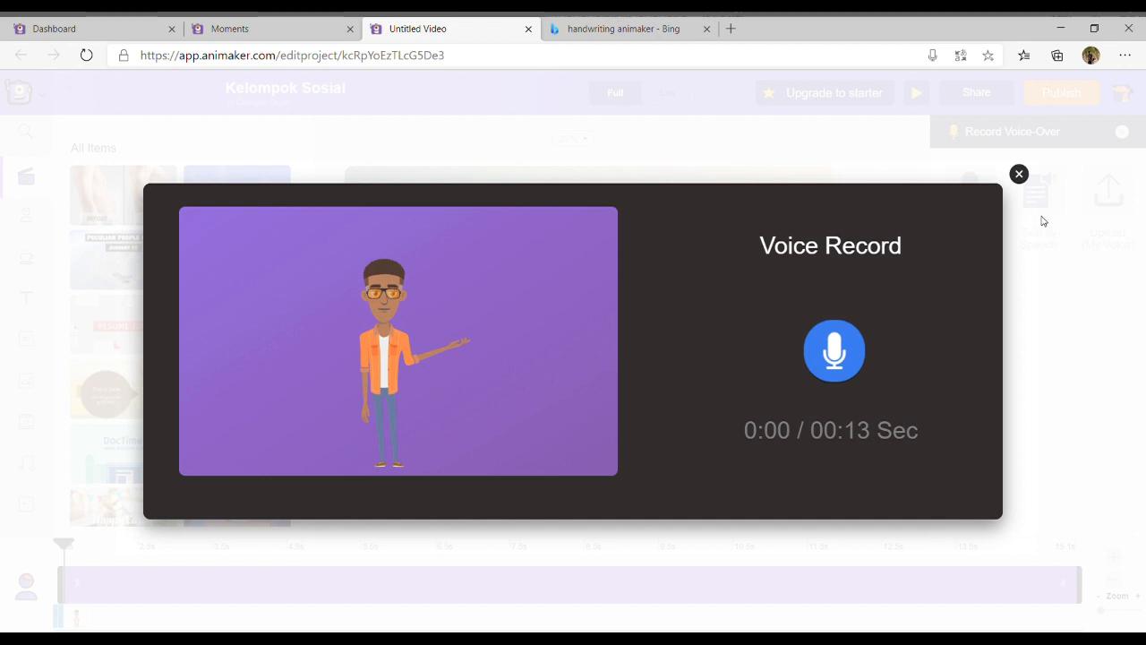
pyautogui.click(1019, 175)
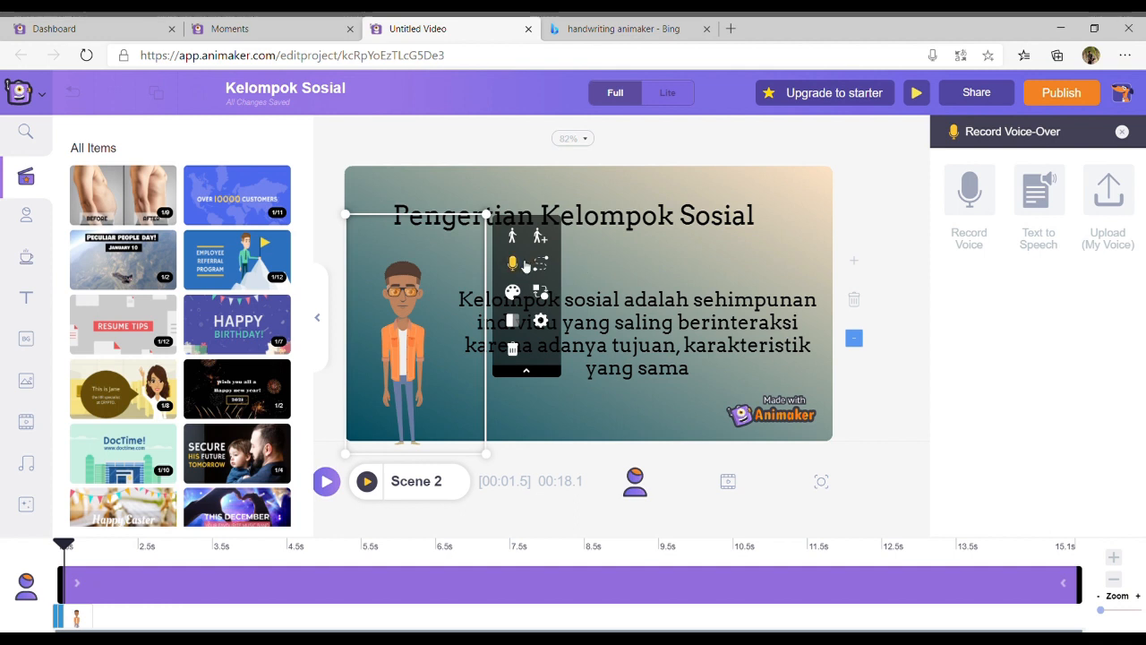
# Record a voice-over about 9 seconds long for the character in Scene 2
pyautogui.click(972, 204)
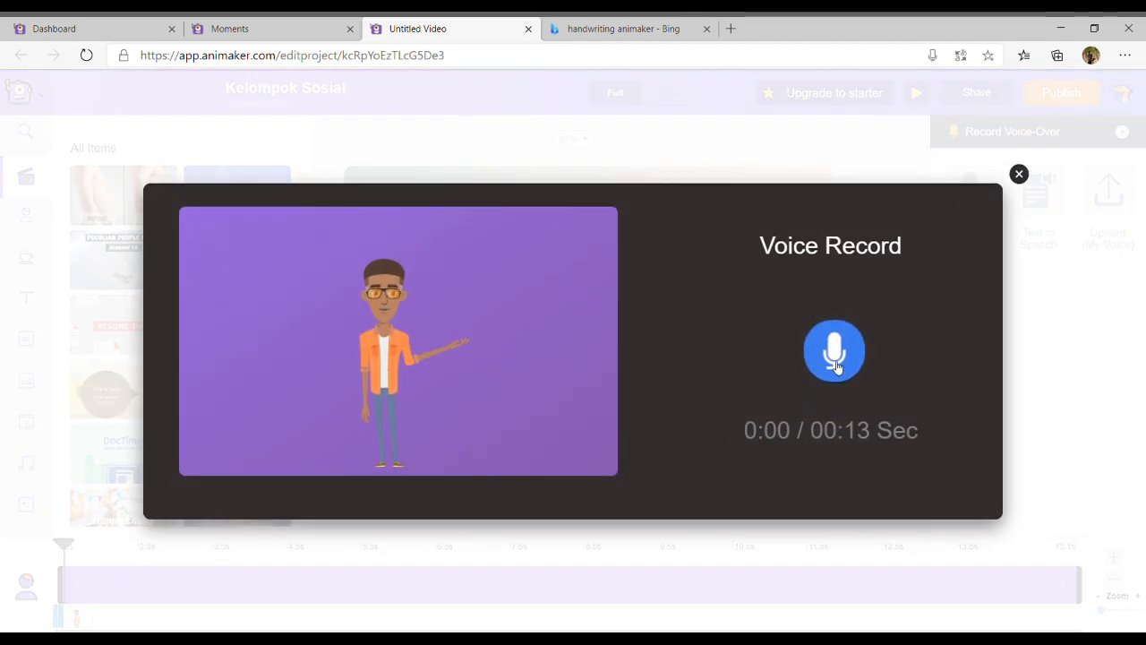
pyautogui.click(834, 350)
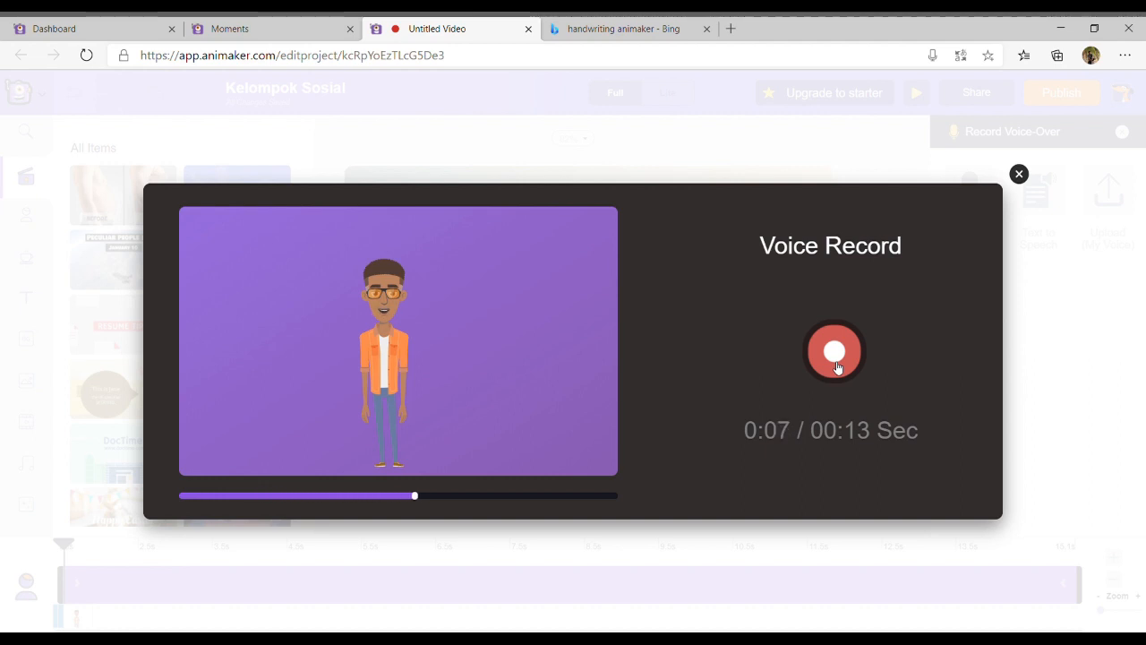
pyautogui.click(836, 366)
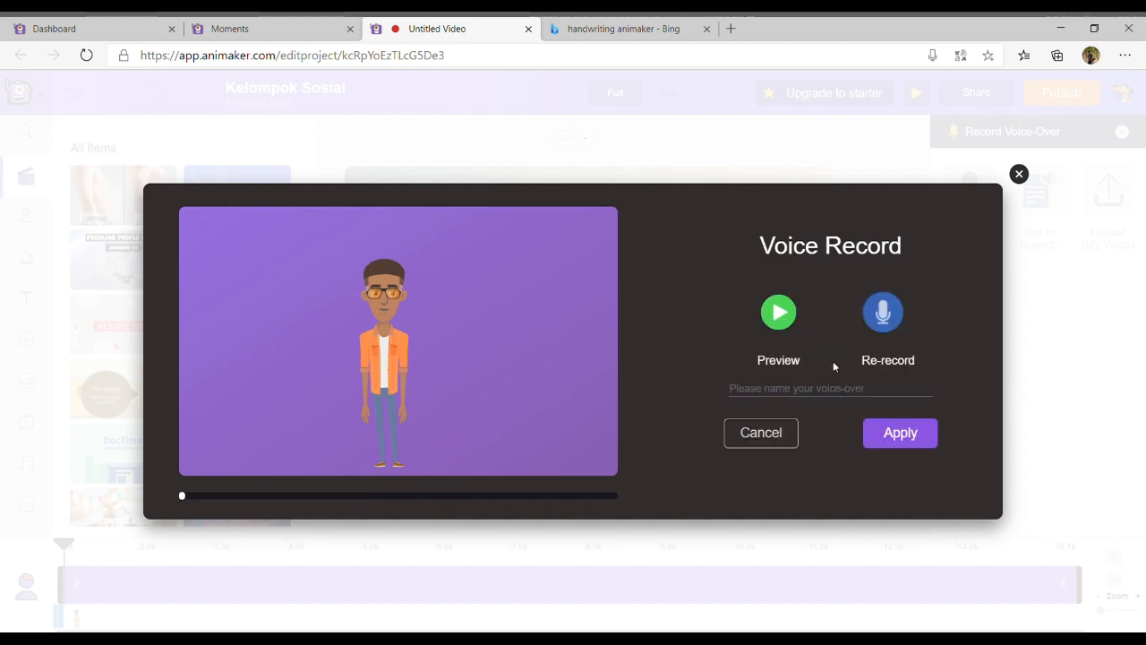
# Preview the recorded voice-over and apply it to the character under the name "Contoh"
pyautogui.click(789, 332)
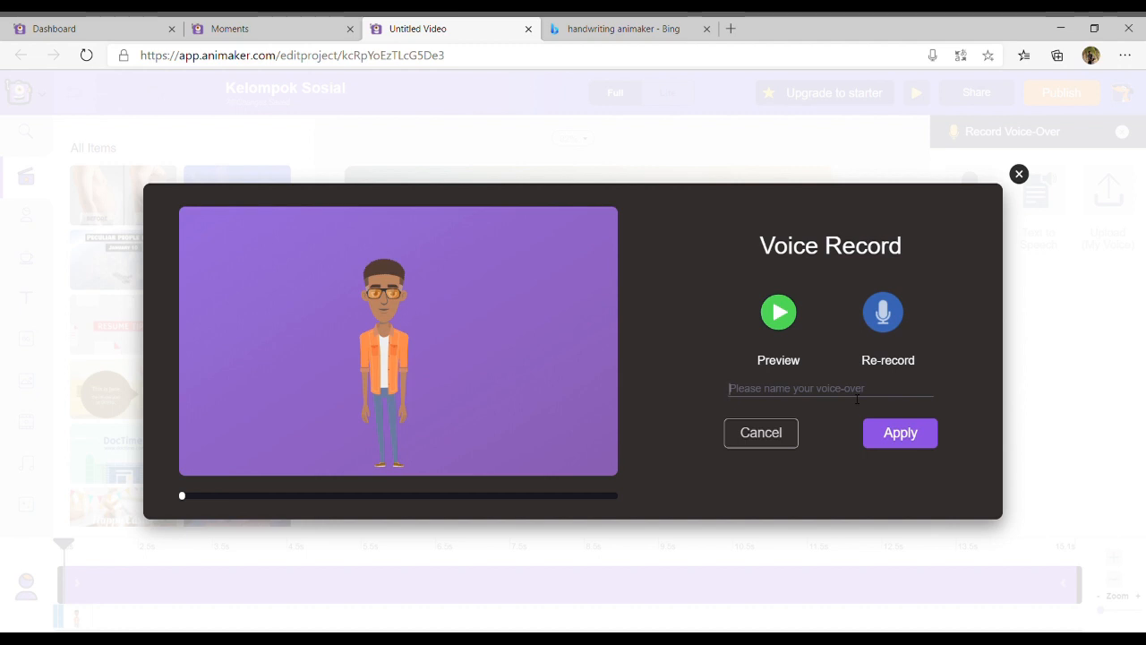
pyautogui.write('d')
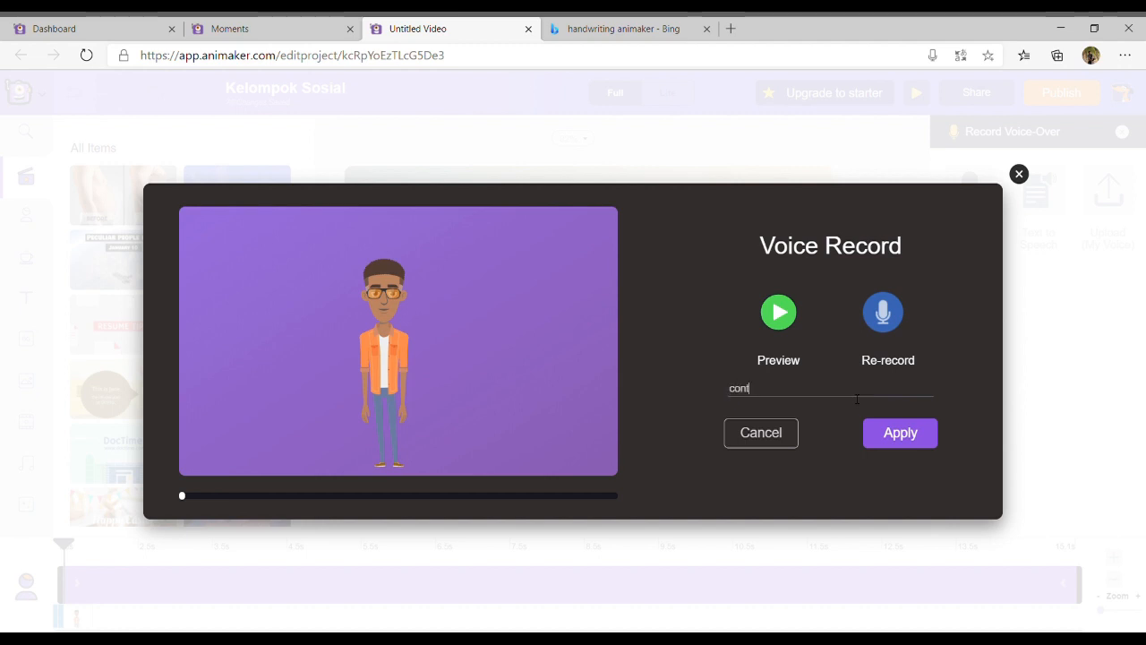
pyautogui.click(882, 433)
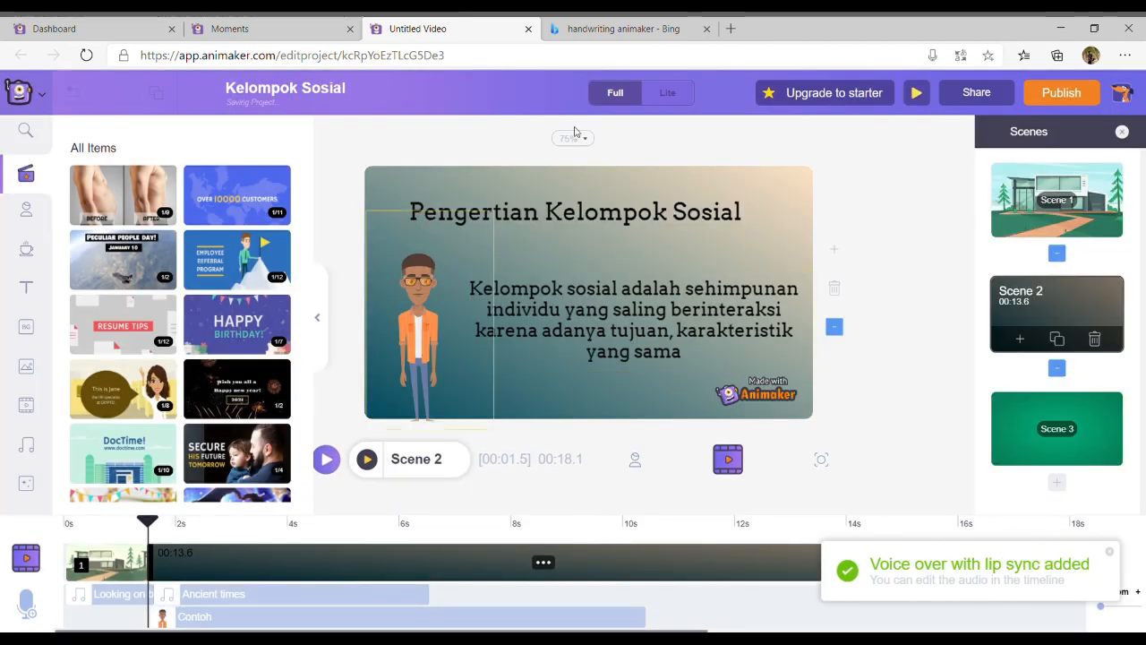
# Play Scene 2 to check the "Contoh" voice-over together with the music, and stop the playback
pyautogui.click(367, 458)
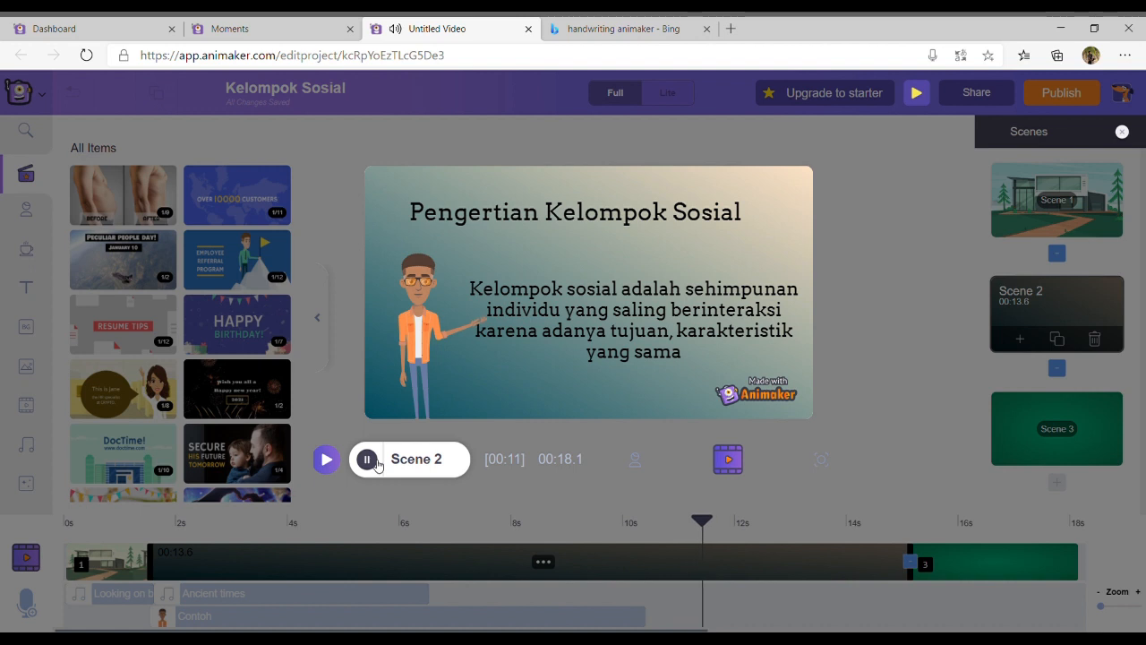
pyautogui.click(367, 459)
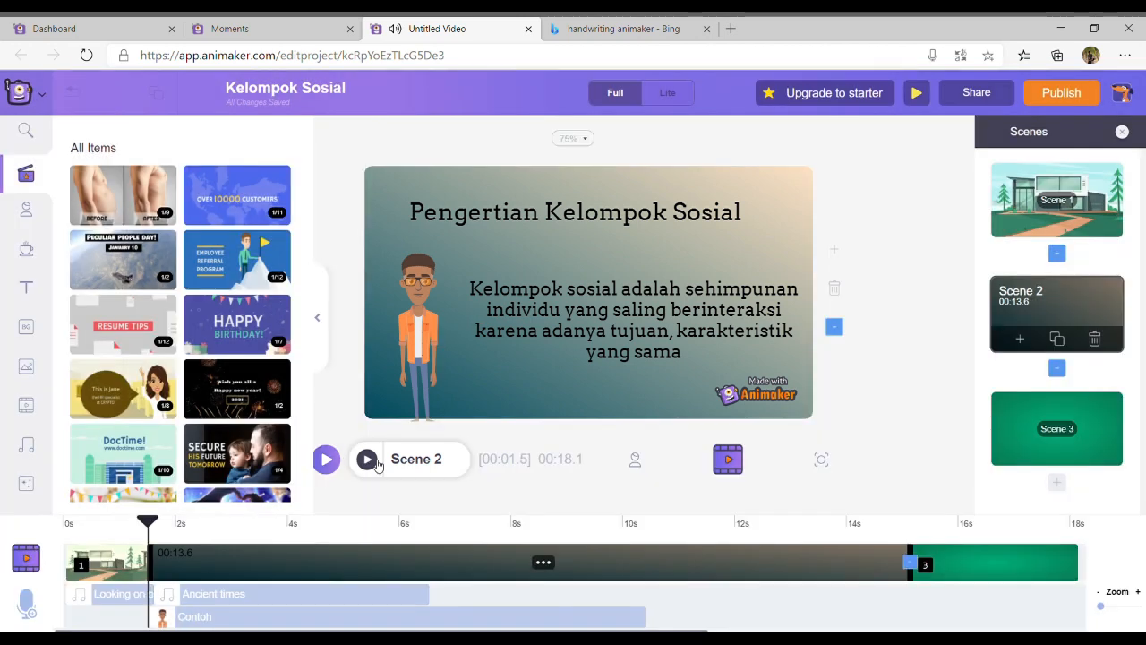